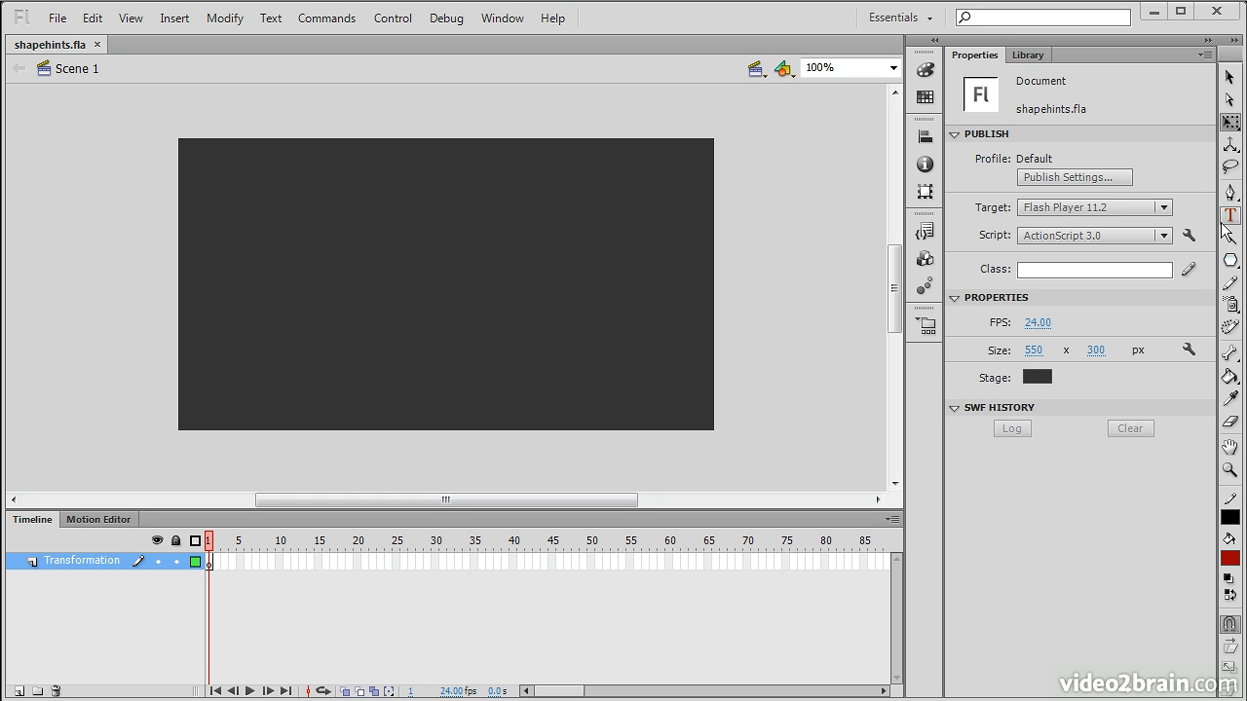
# Step: Draw a circle about 98 px across with a bright green fill and black stroke in the stage's lower-left area
pyautogui.click(1230, 260)
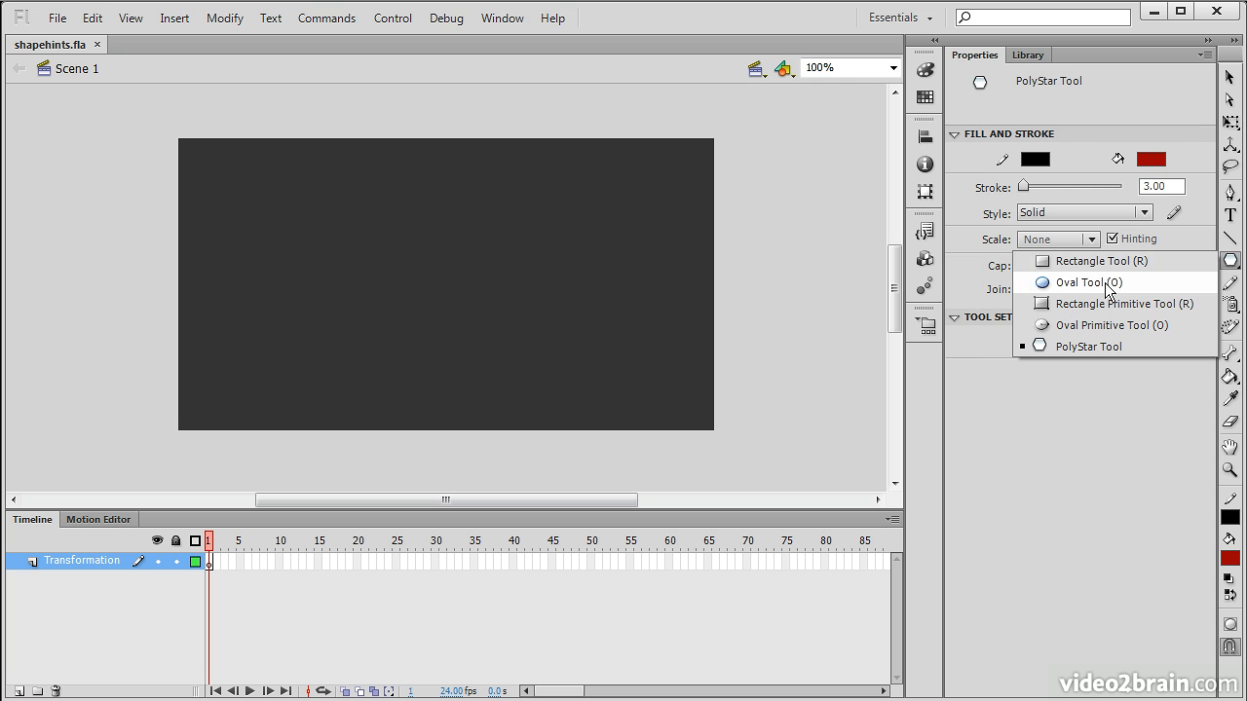
pyautogui.click(1108, 286)
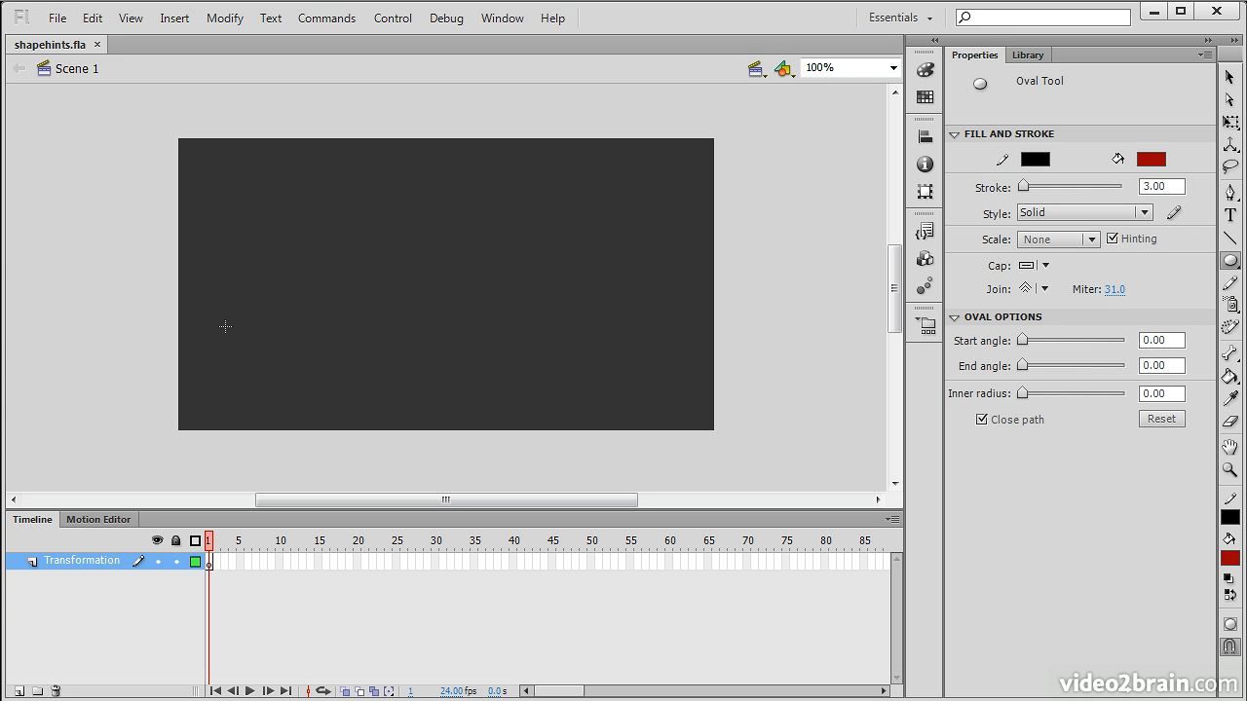
pyautogui.click(1150, 158)
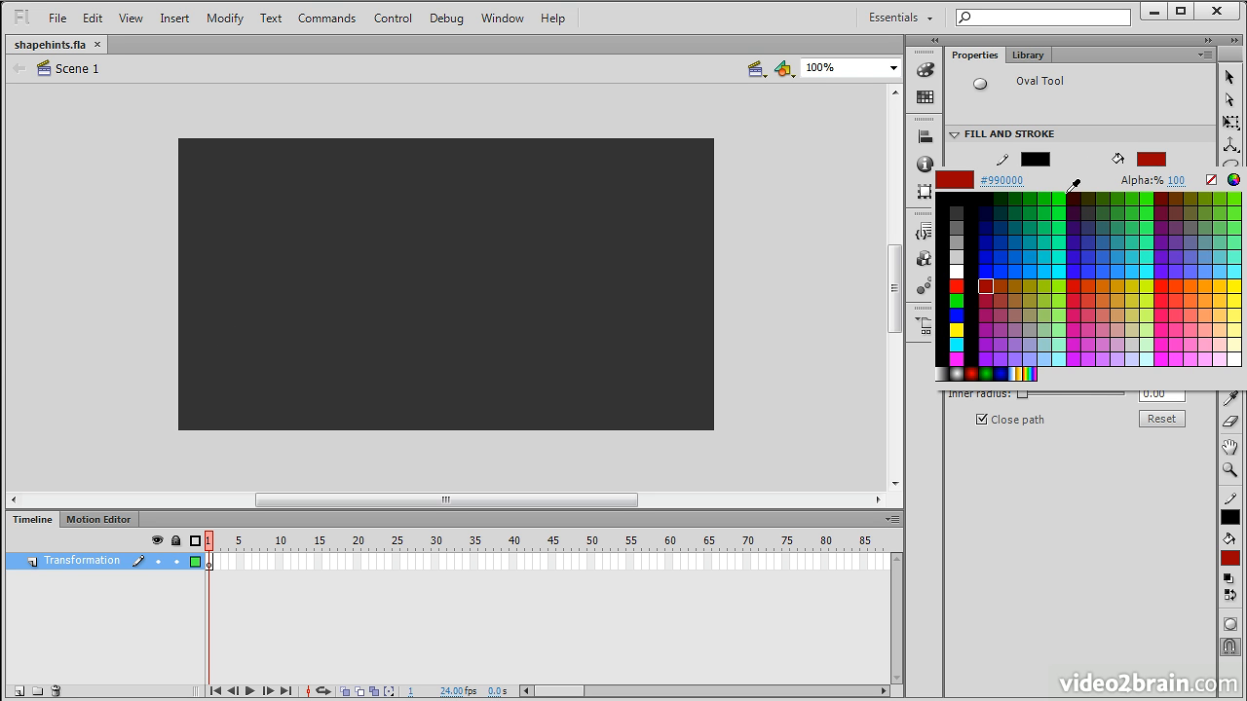
pyautogui.click(1067, 194)
pyautogui.moveTo(206, 310)
pyautogui.mouseDown()
pyautogui.moveTo(306, 417)
pyautogui.moveTo(298, 404)
pyautogui.mouseUp()
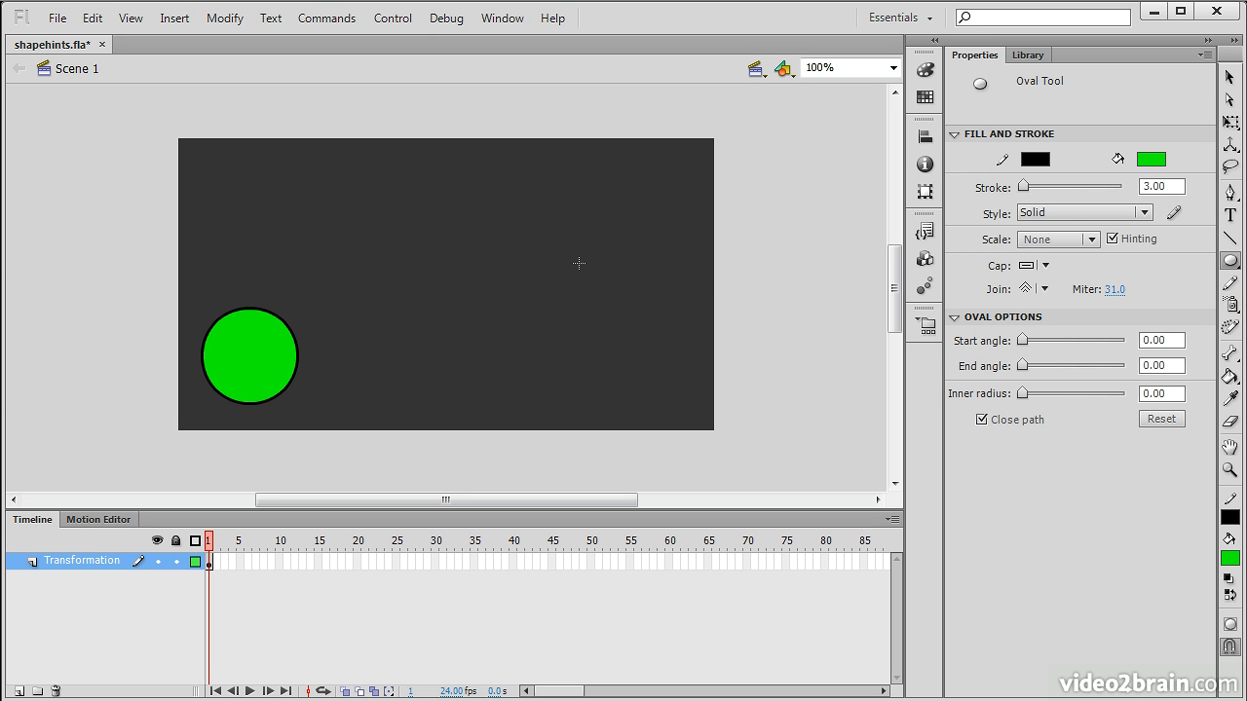
# Step: Move the circle's green fill near the middle of the stage and delete the black outline left behind
pyautogui.click(1230, 77)
pyautogui.moveTo(248, 355)
pyautogui.mouseDown()
pyautogui.moveTo(519, 265)
pyautogui.moveTo(444, 292)
pyautogui.mouseUp()
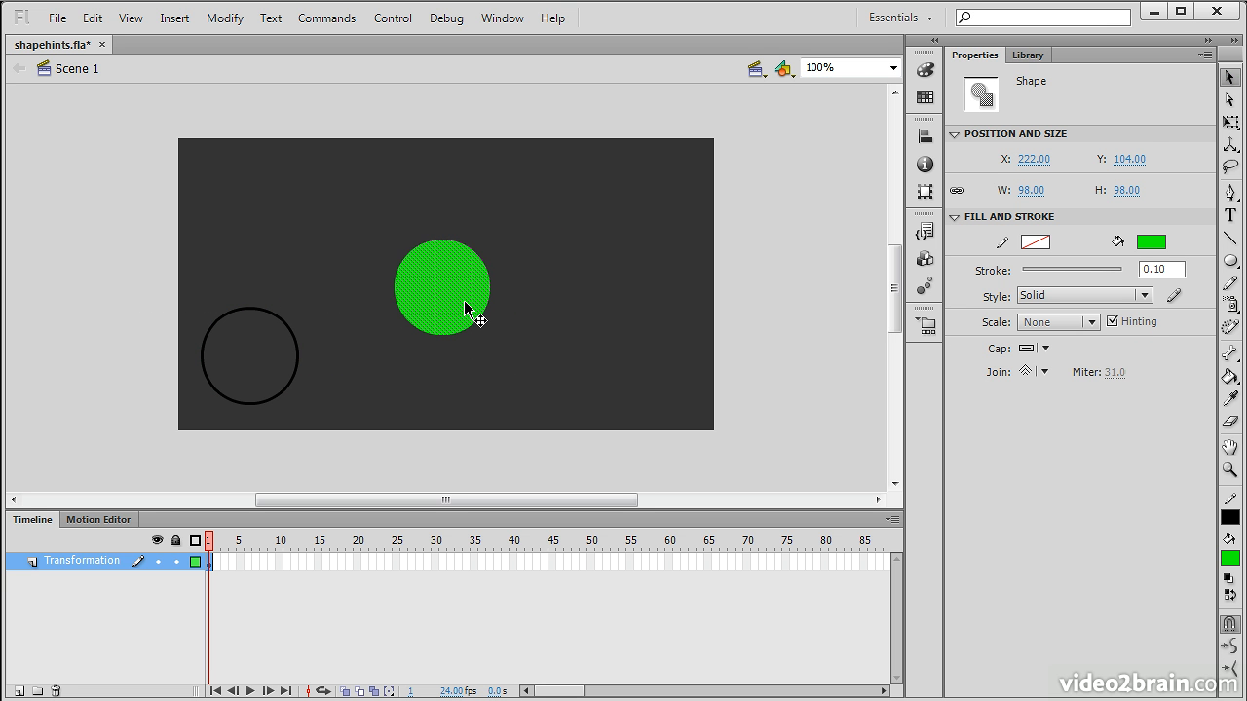
pyautogui.click(298, 351)
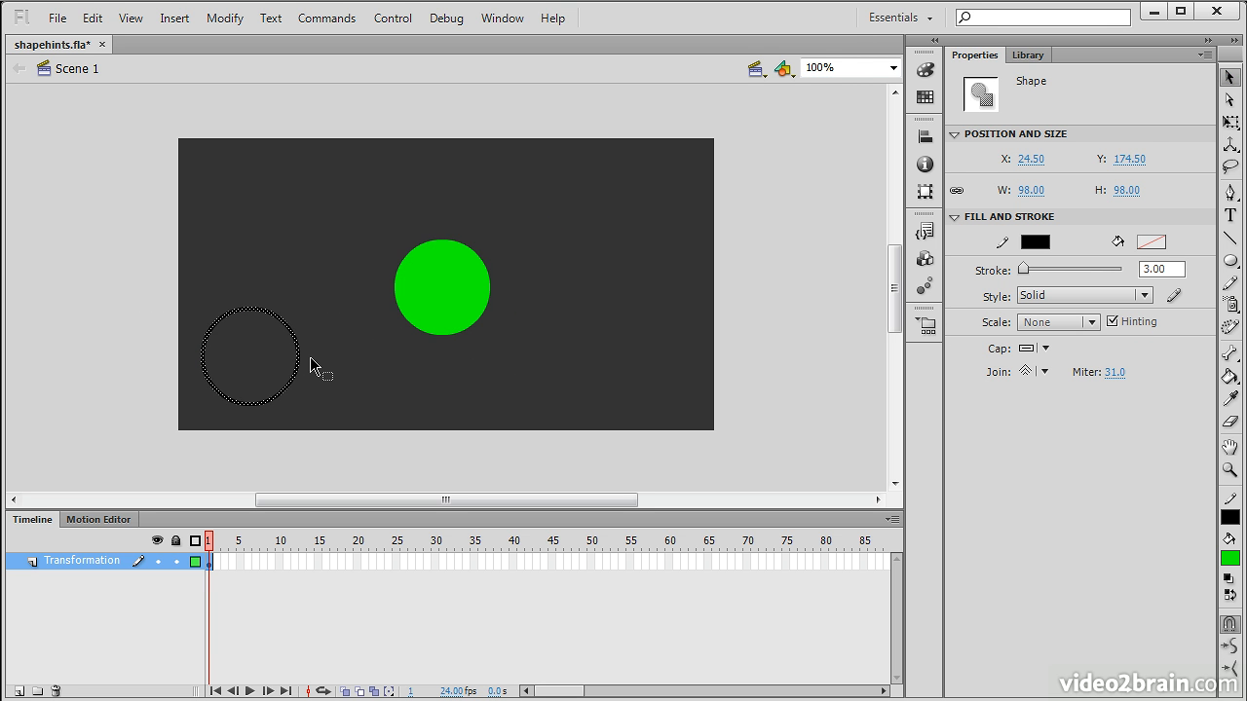
pyautogui.press('Delete')
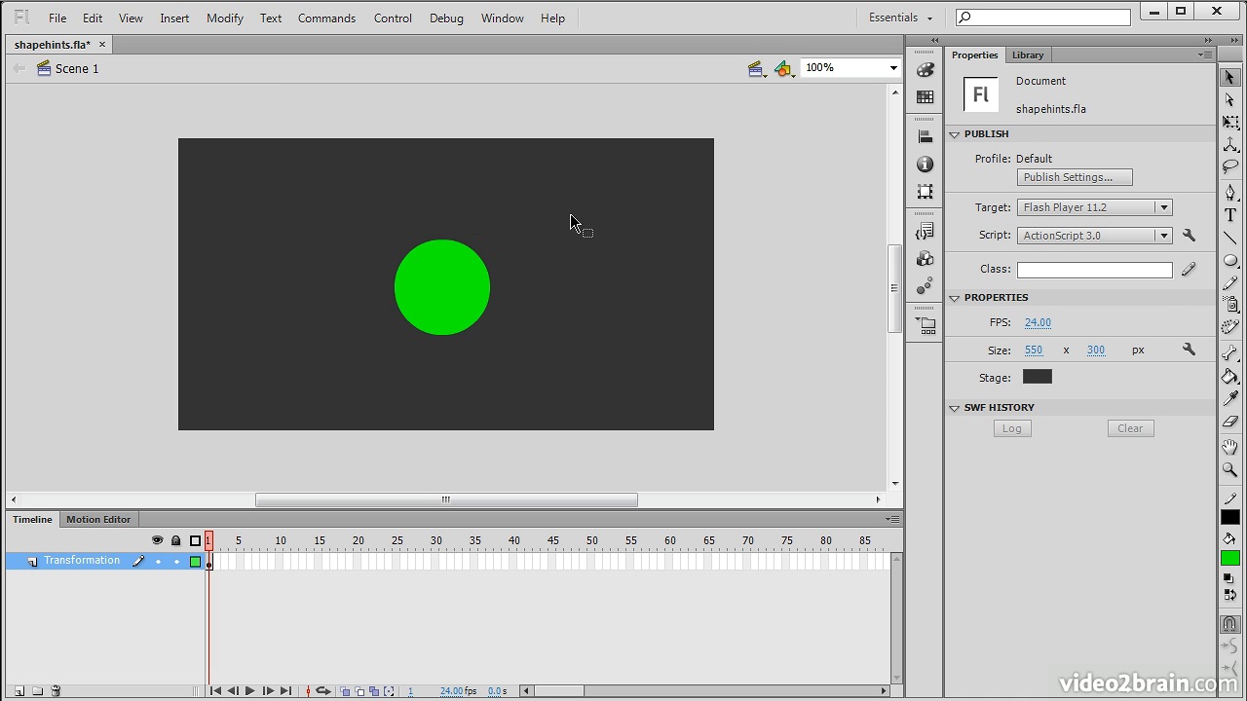
# Step: Align the green circle to the stage, centring it both horizontally and vertically
pyautogui.click(438, 318)
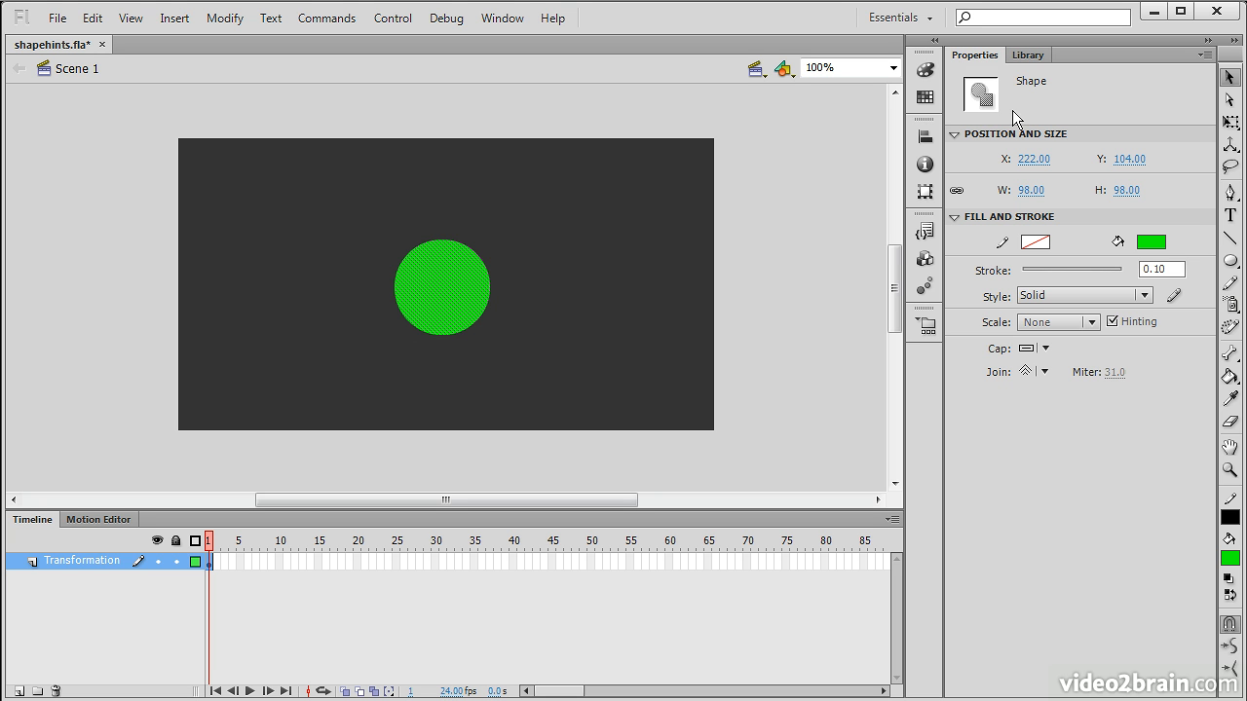
pyautogui.click(926, 135)
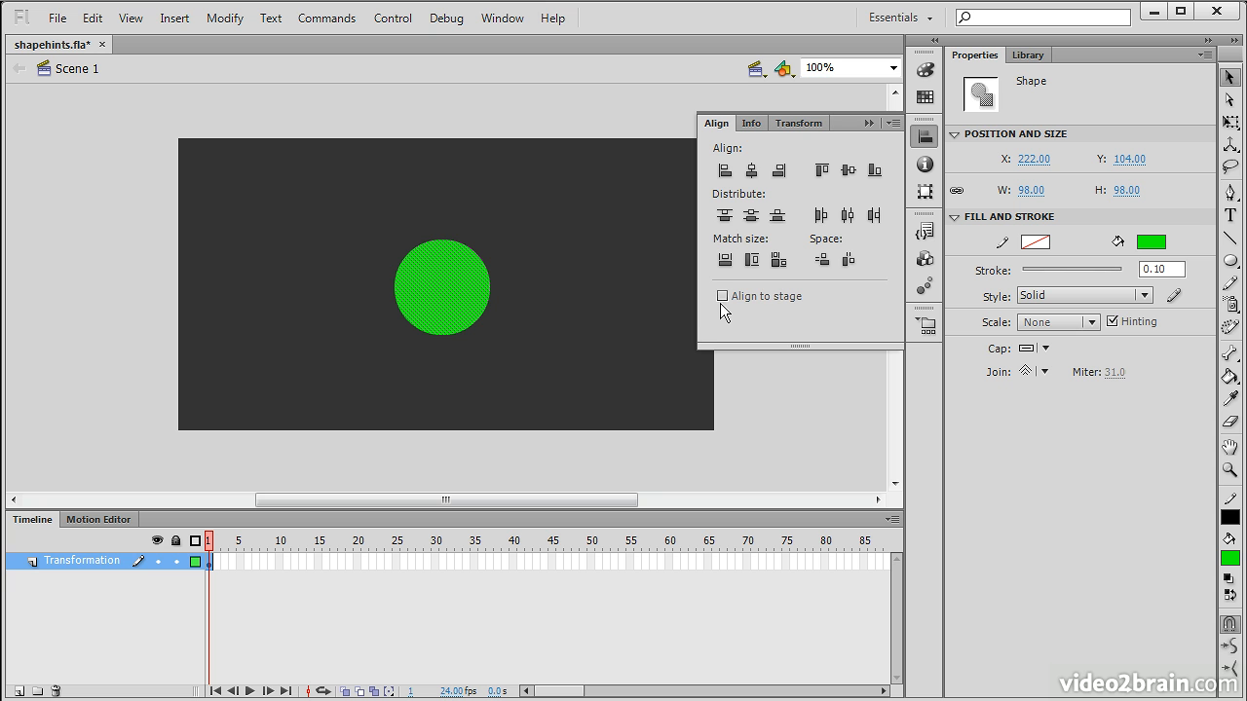
pyautogui.click(753, 170)
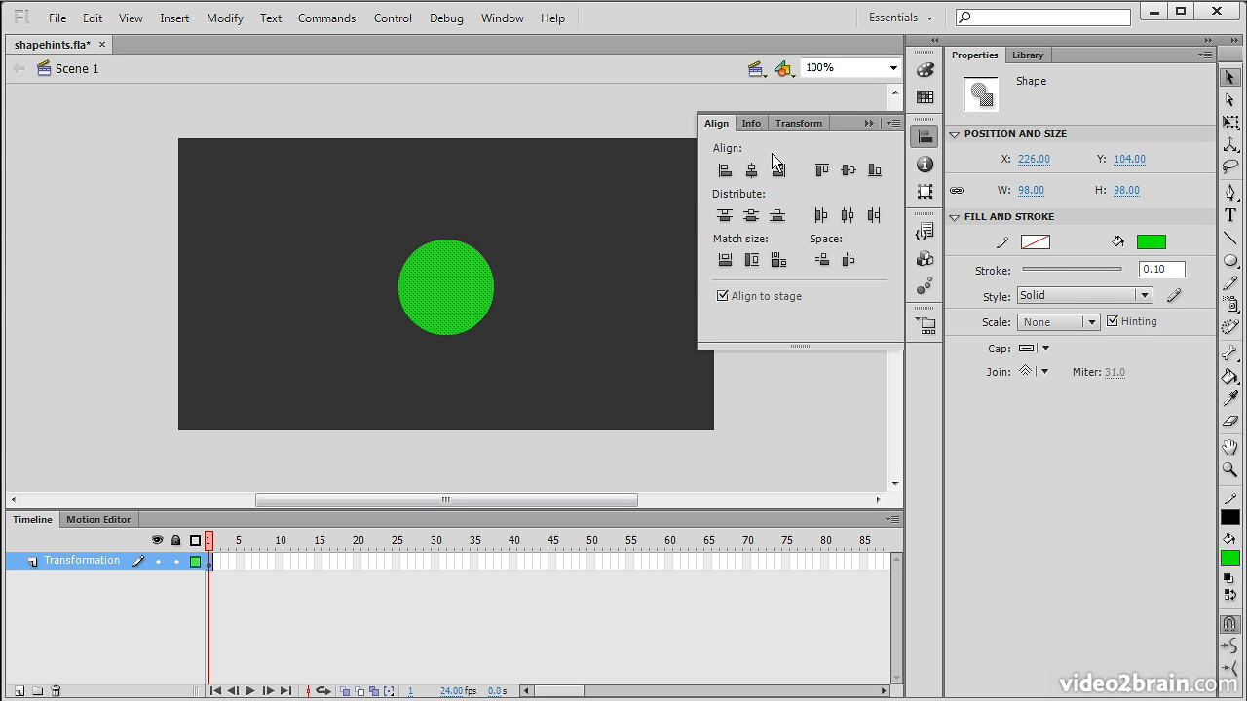
pyautogui.click(848, 172)
pyautogui.click(740, 437)
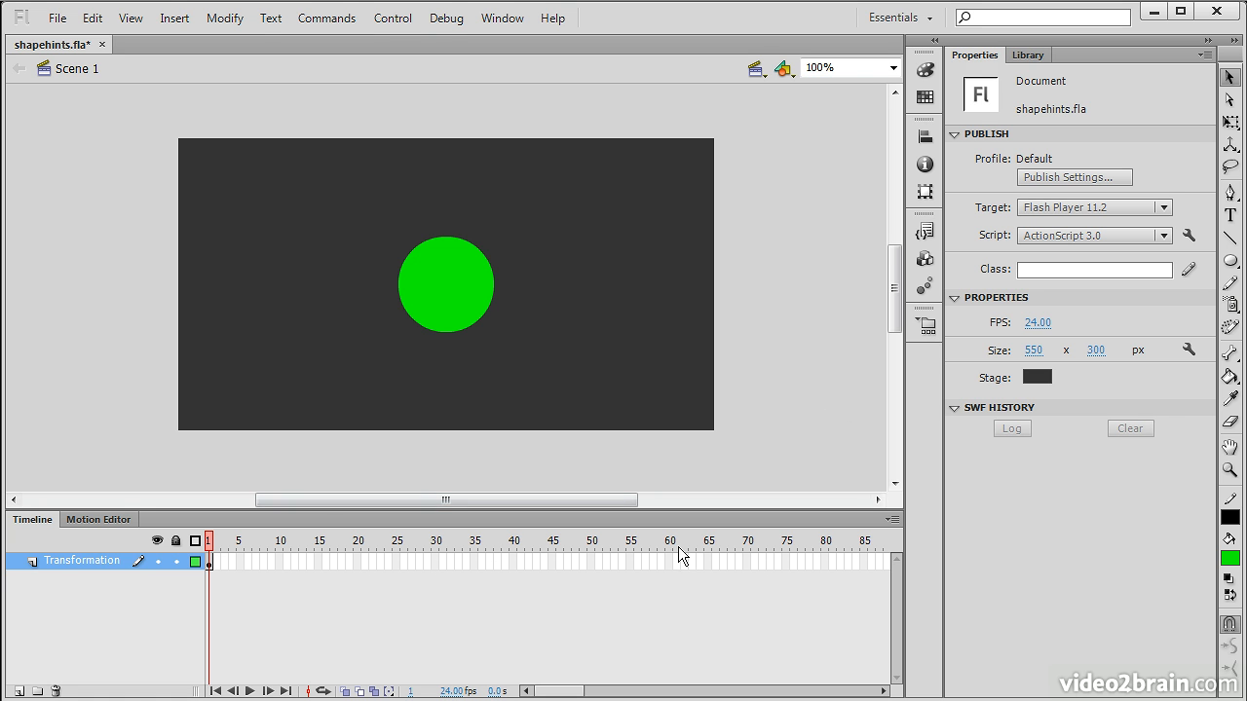
# Step: Insert a keyframe at frame 50 of the Transformation layer and keep that frame selected
pyautogui.rightClick(591, 566)
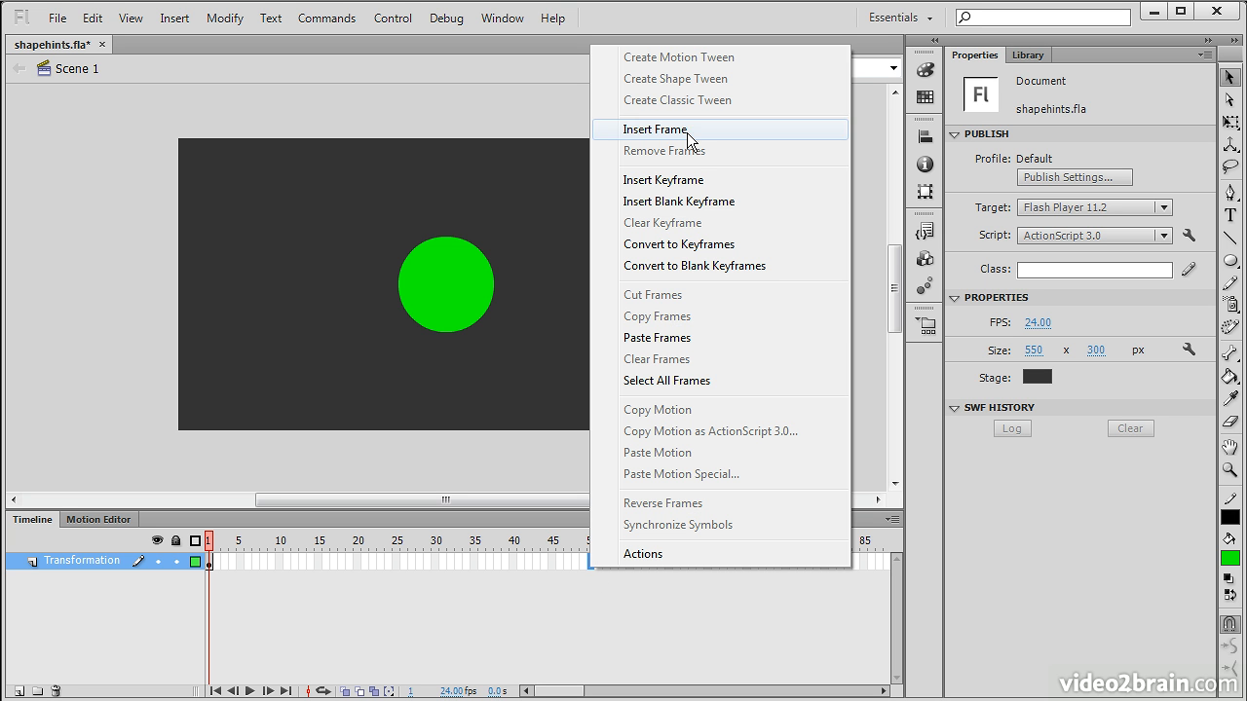
pyautogui.click(695, 184)
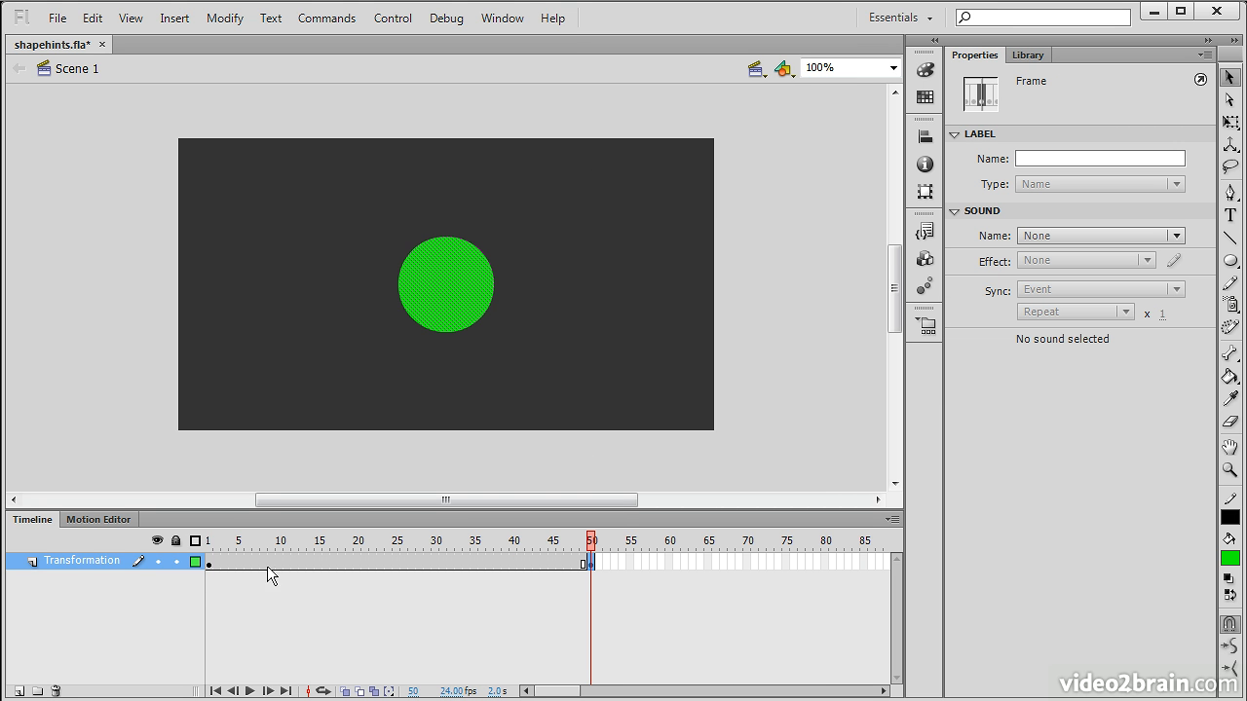
pyautogui.click(626, 565)
pyautogui.click(591, 563)
# Step: Set the Text tool's font family to Poplar Std
pyautogui.click(1230, 216)
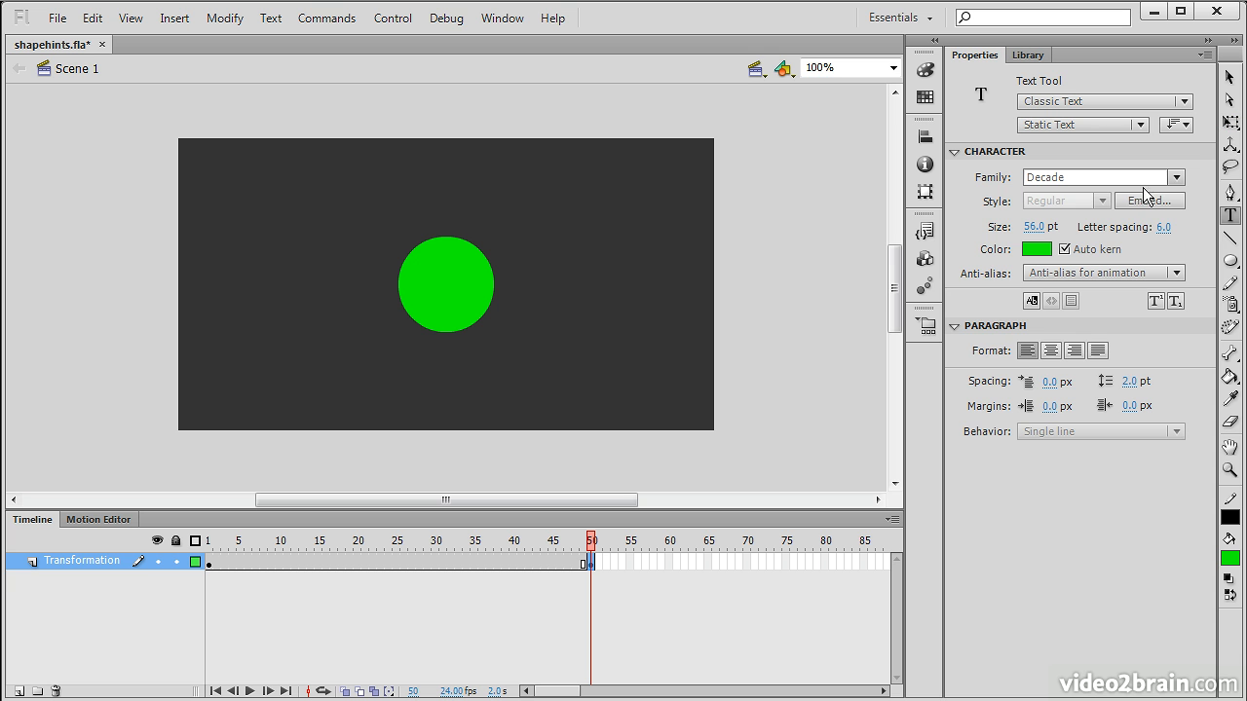
pyautogui.click(1178, 177)
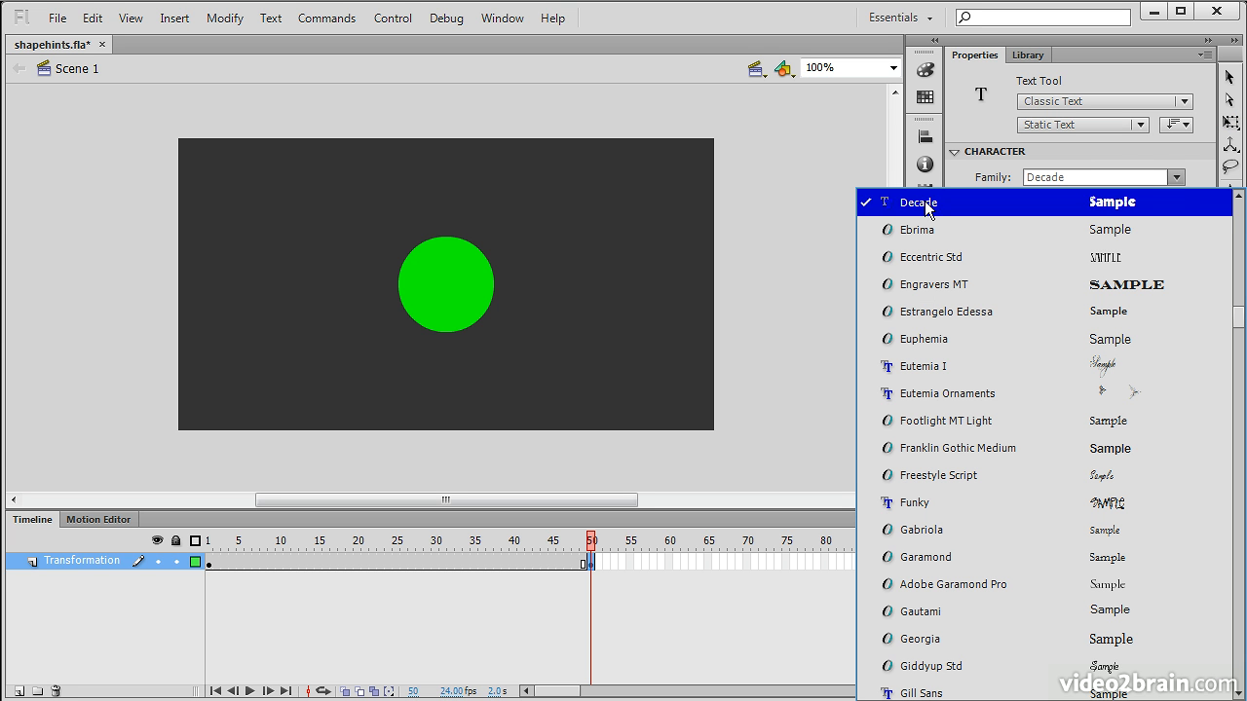
pyautogui.moveTo(1238, 312); pyautogui.dragTo(1238, 336)
pyautogui.scroll(-1, 1237, 336)
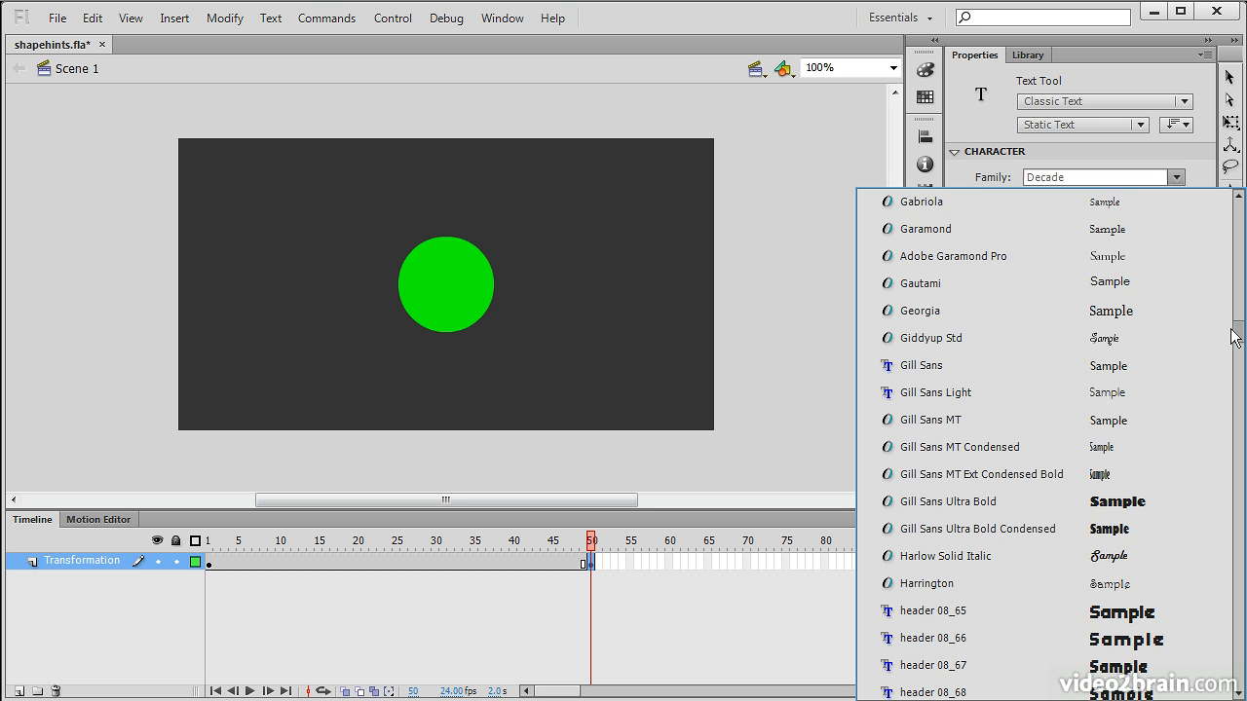
pyautogui.scroll(-2, 1235, 337)
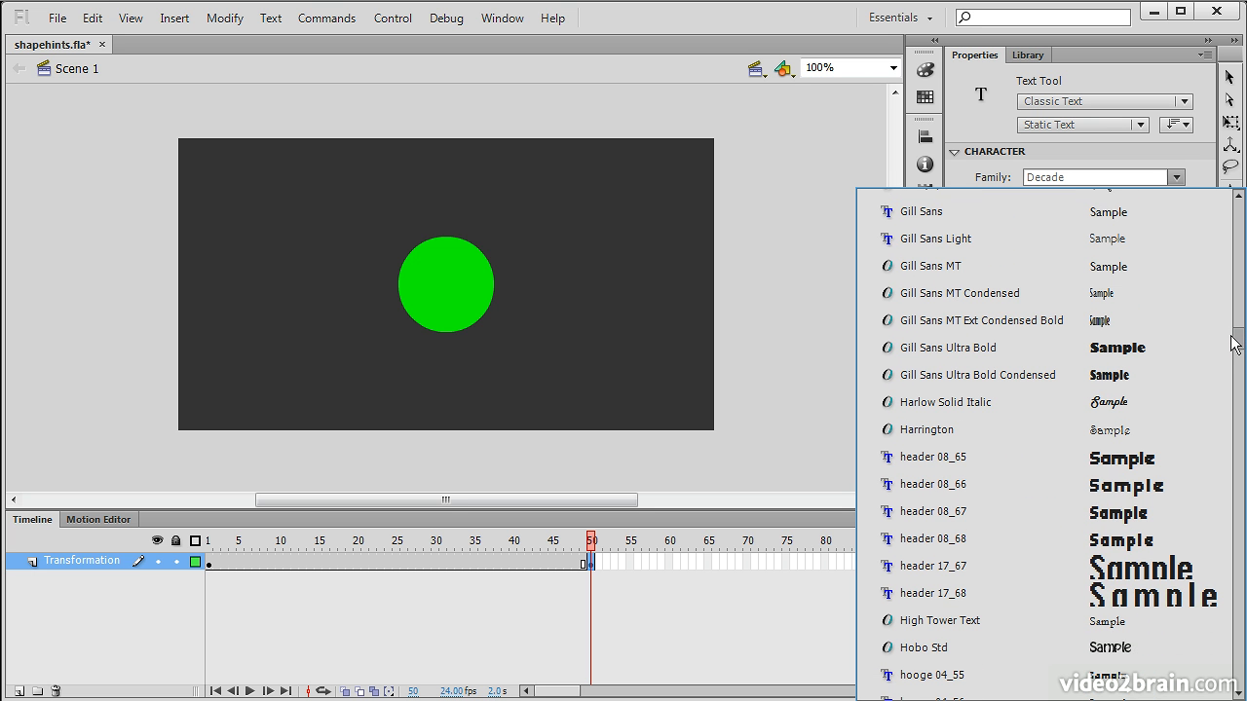
pyautogui.scroll(-10, 1236, 343)
pyautogui.moveTo(1235, 387); pyautogui.dragTo(1208, 500)
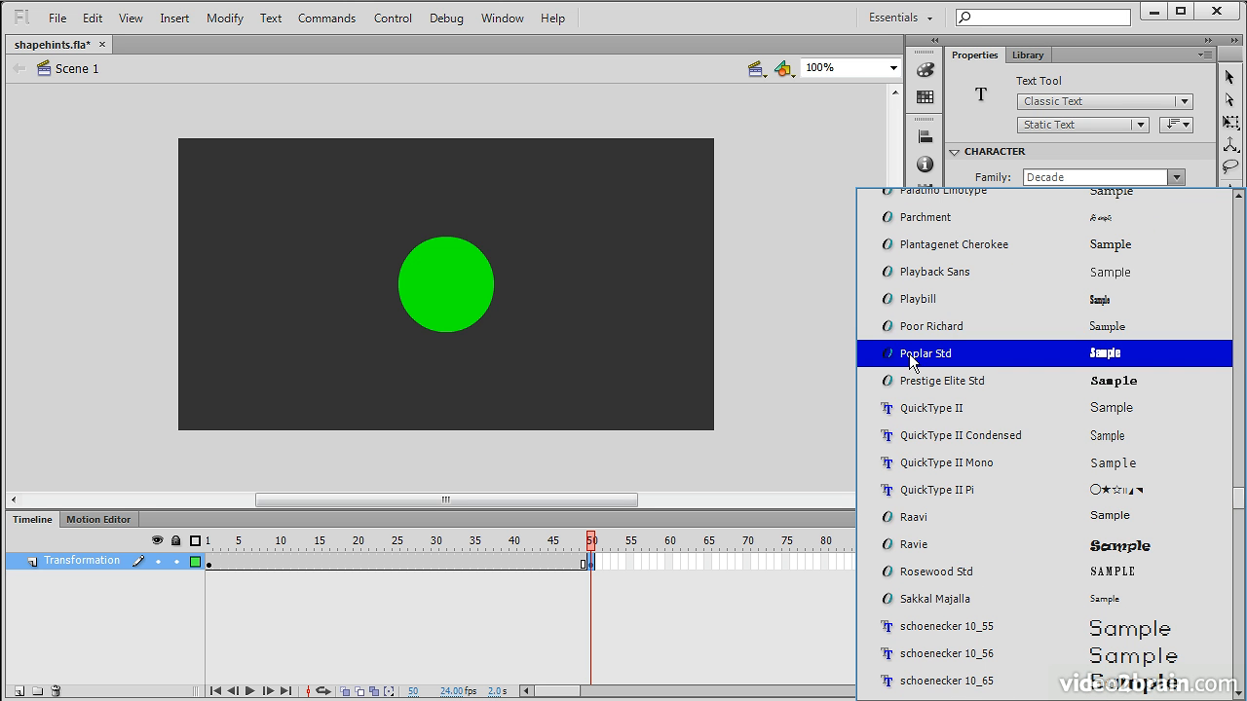
pyautogui.click(911, 354)
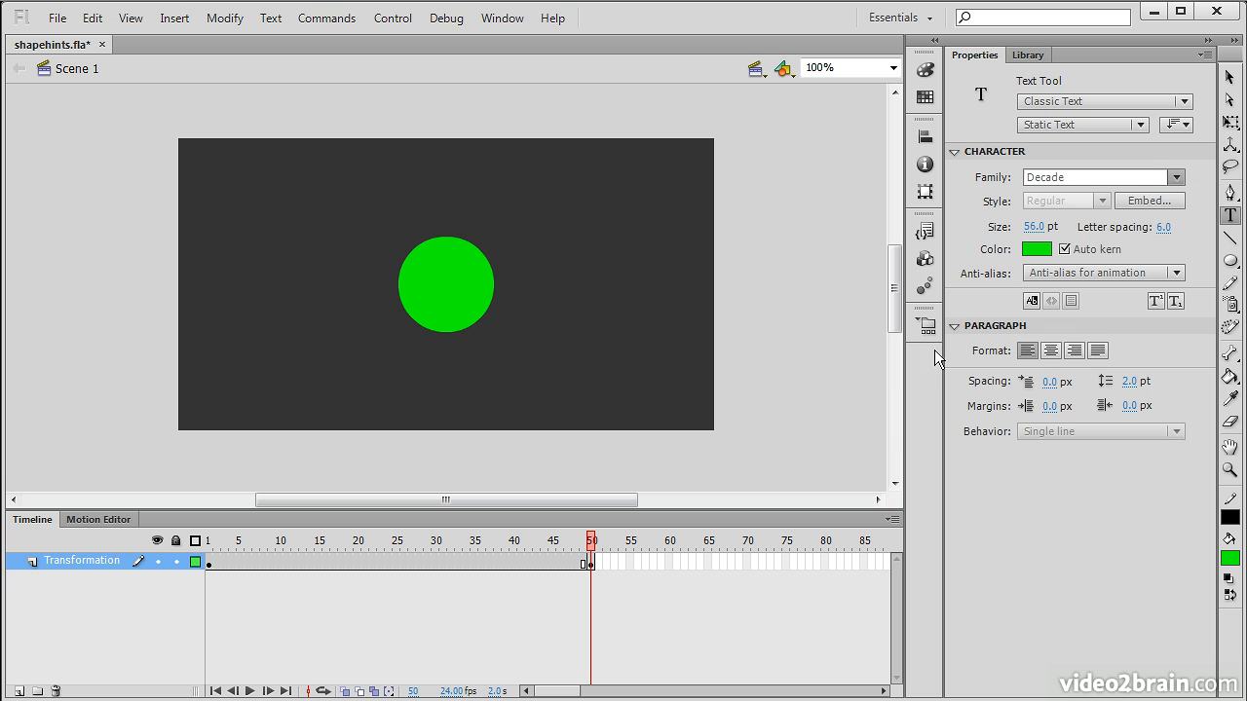
# Step: Add the letter "L" to the right of the circle in frame 50 and set its size to 96 pt
pyautogui.click(556, 310)
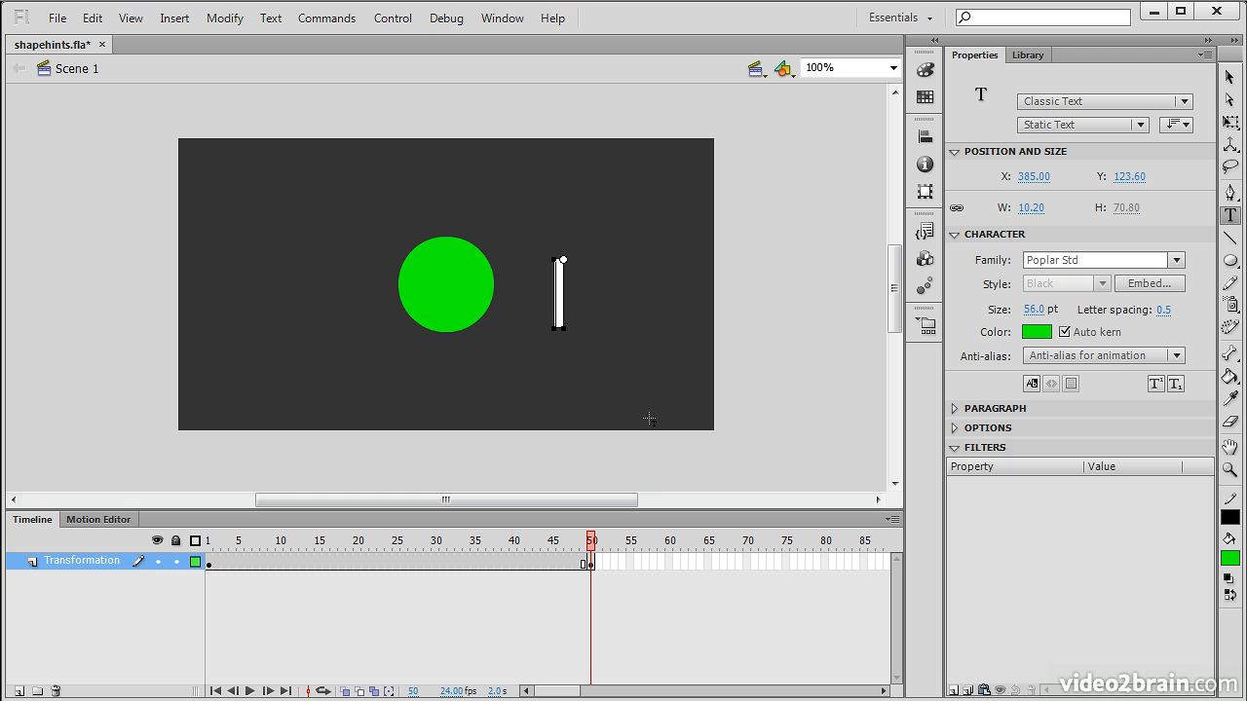
pyautogui.write('L')
pyautogui.hotkey('ctrl', 'a')
pyautogui.moveTo(1033, 310); pyautogui.dragTo(1094, 316)
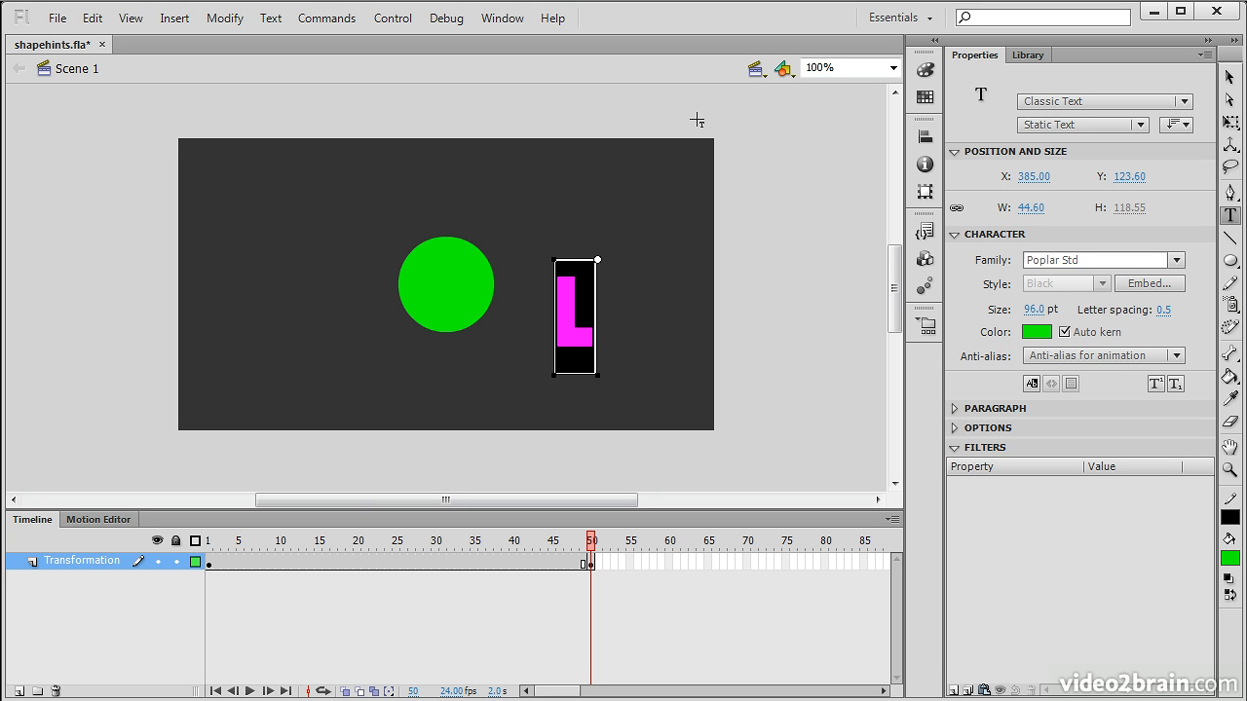
# Step: Move the L up to about X 385, Y 96, level with the circle, and delete the circle from frame 50
pyautogui.click(1230, 77)
pyautogui.moveTo(576, 352); pyautogui.dragTo(569, 332)
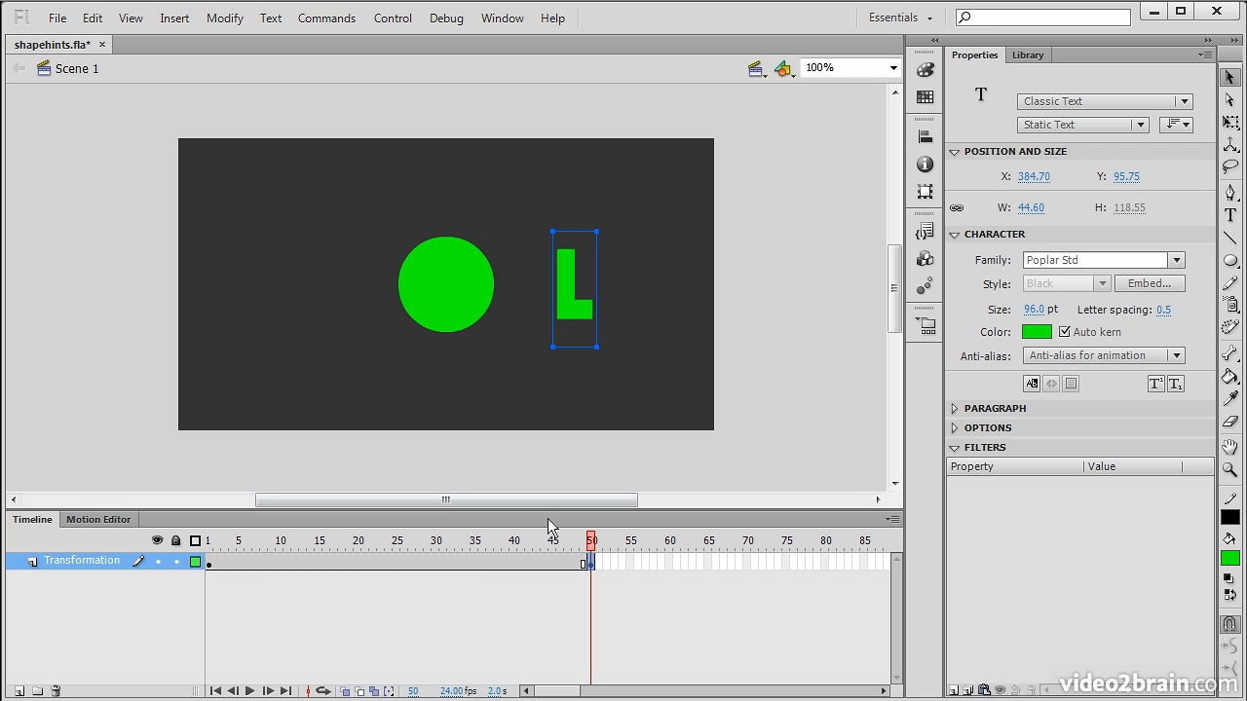
pyautogui.click(445, 317)
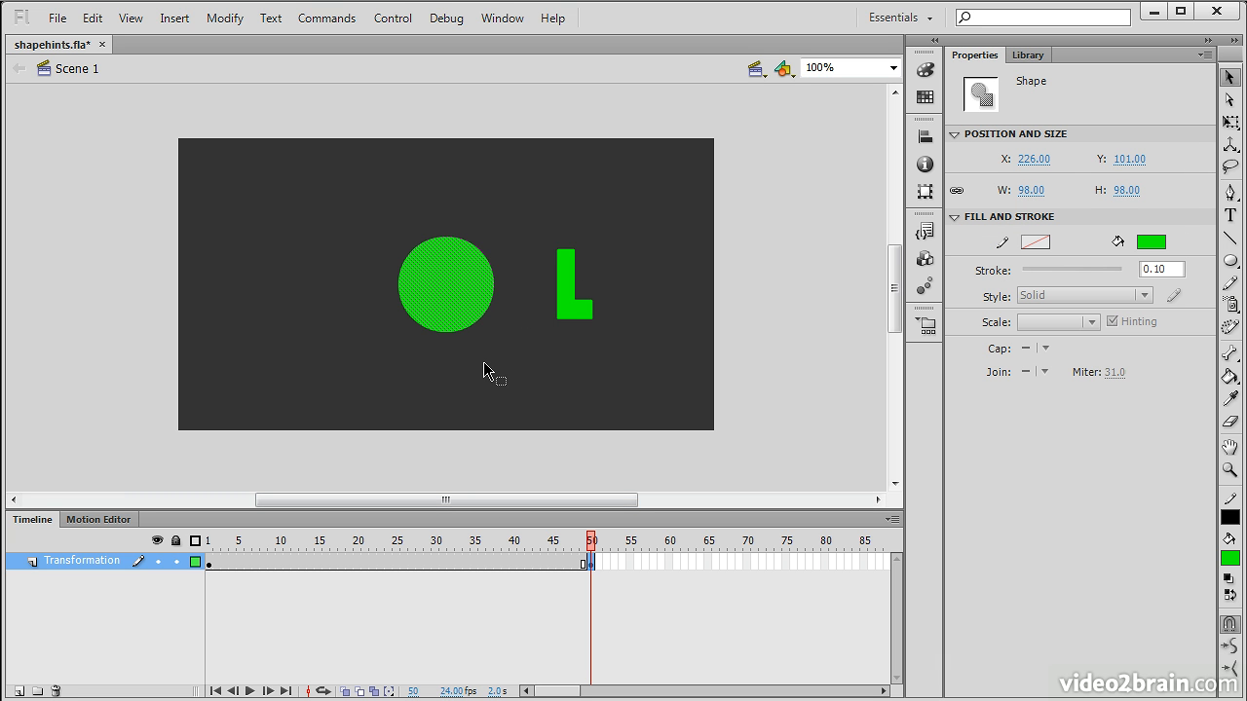
pyautogui.press('Delete')
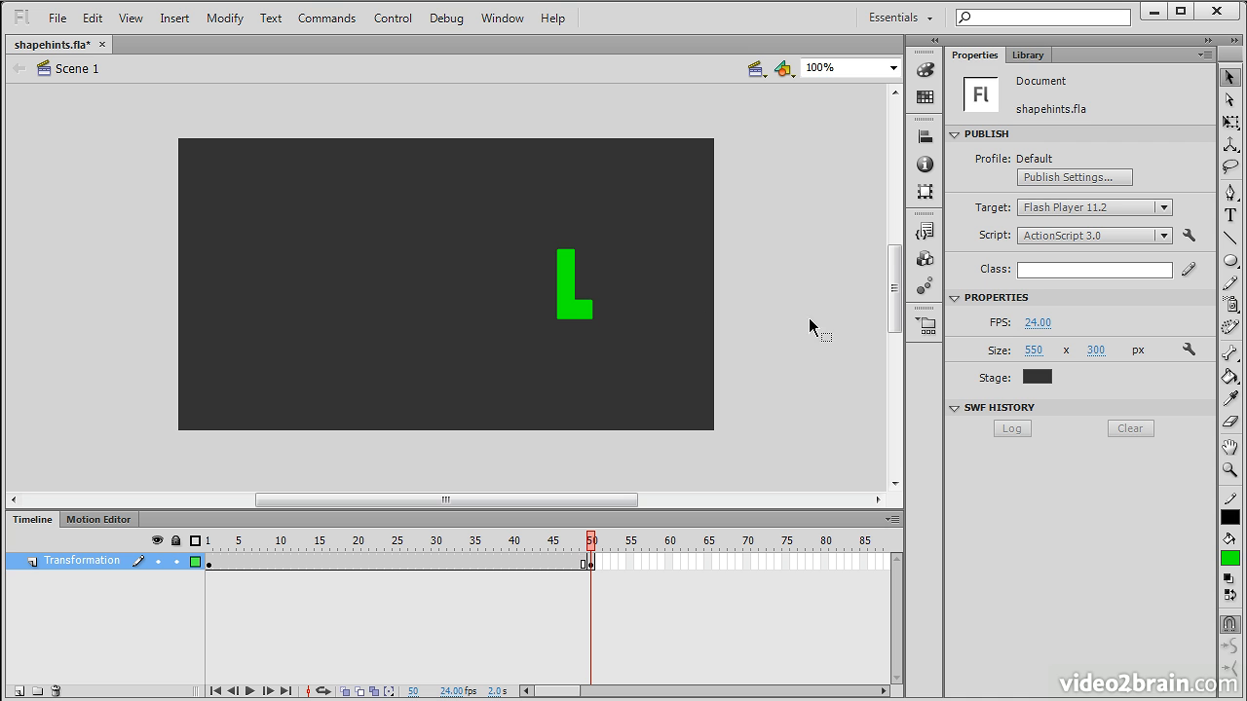
# Step: Select the letter L and break it apart into an editable shape
pyautogui.moveTo(645, 379); pyautogui.dragTo(466, 201)
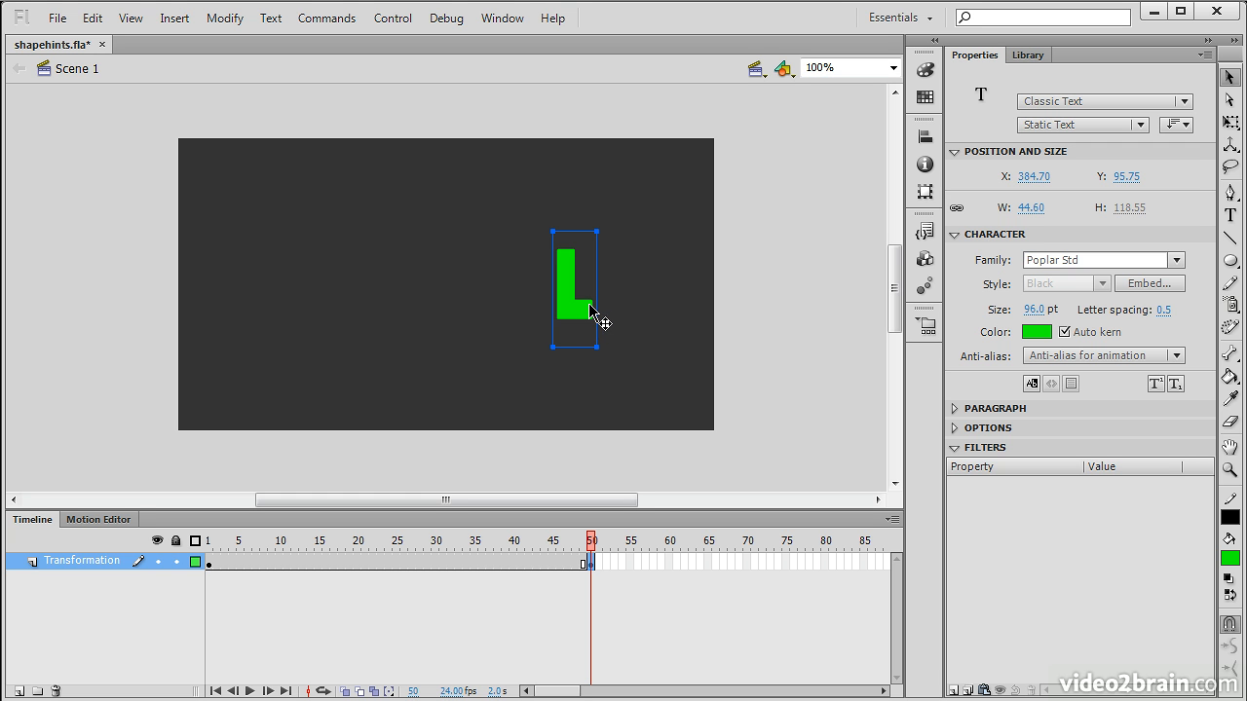
pyautogui.click(219, 18)
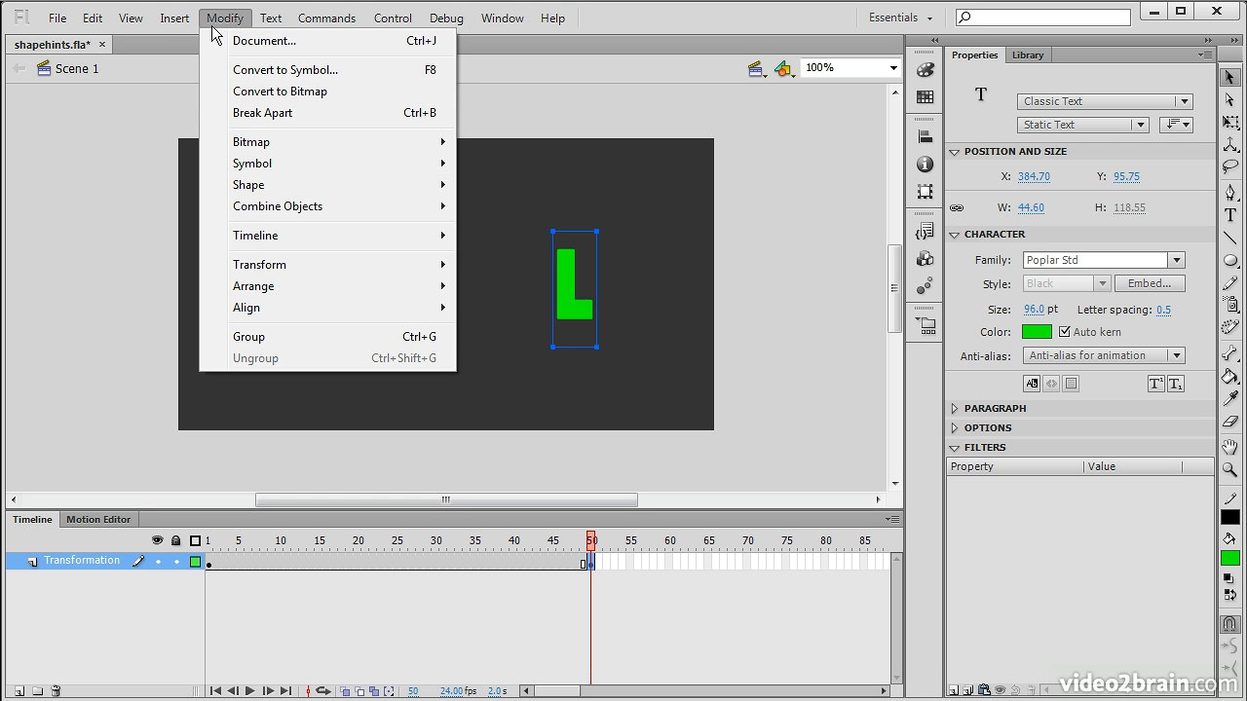
pyautogui.click(323, 114)
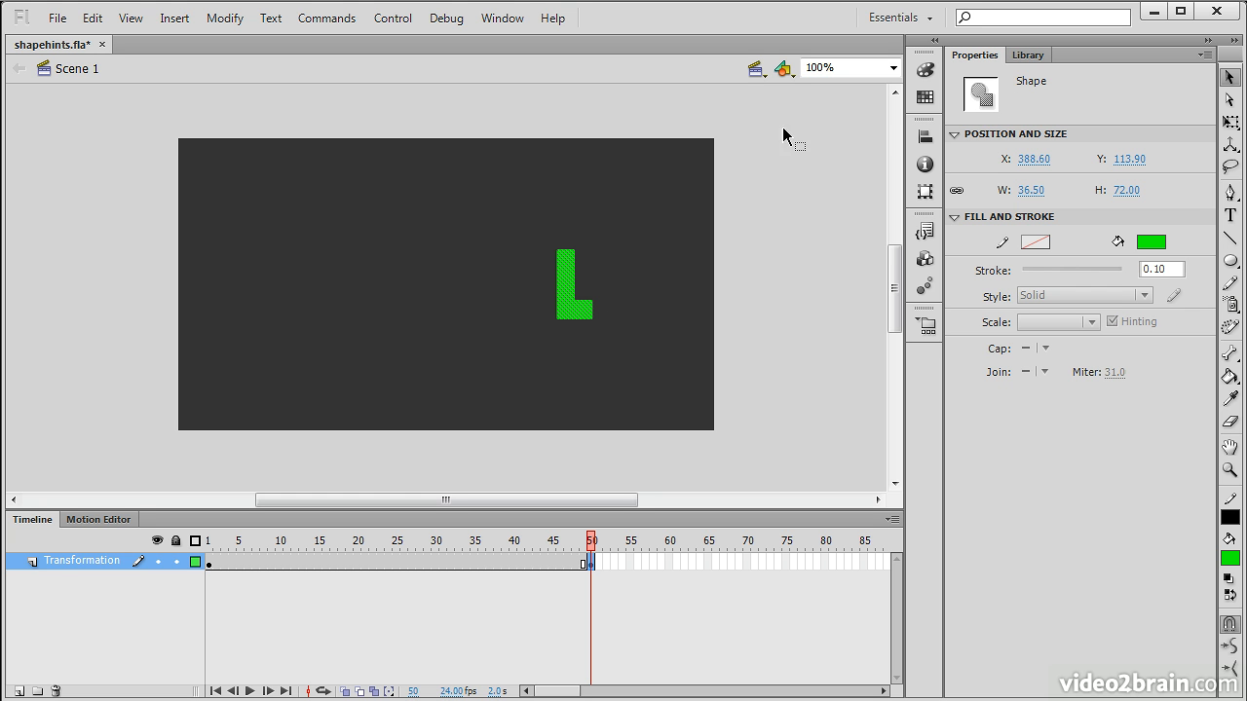
# Step: Centre the L shape horizontally and vertically on the stage
pyautogui.click(925, 137)
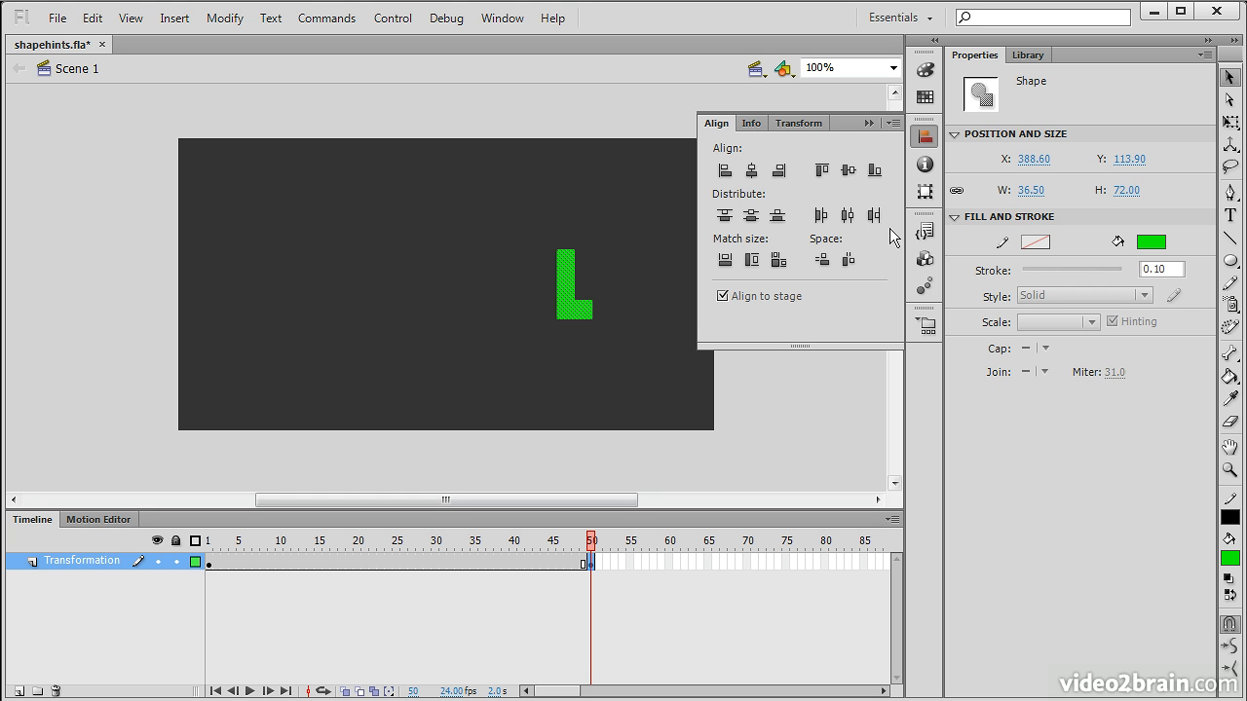
pyautogui.click(752, 171)
pyautogui.click(846, 174)
pyautogui.click(599, 294)
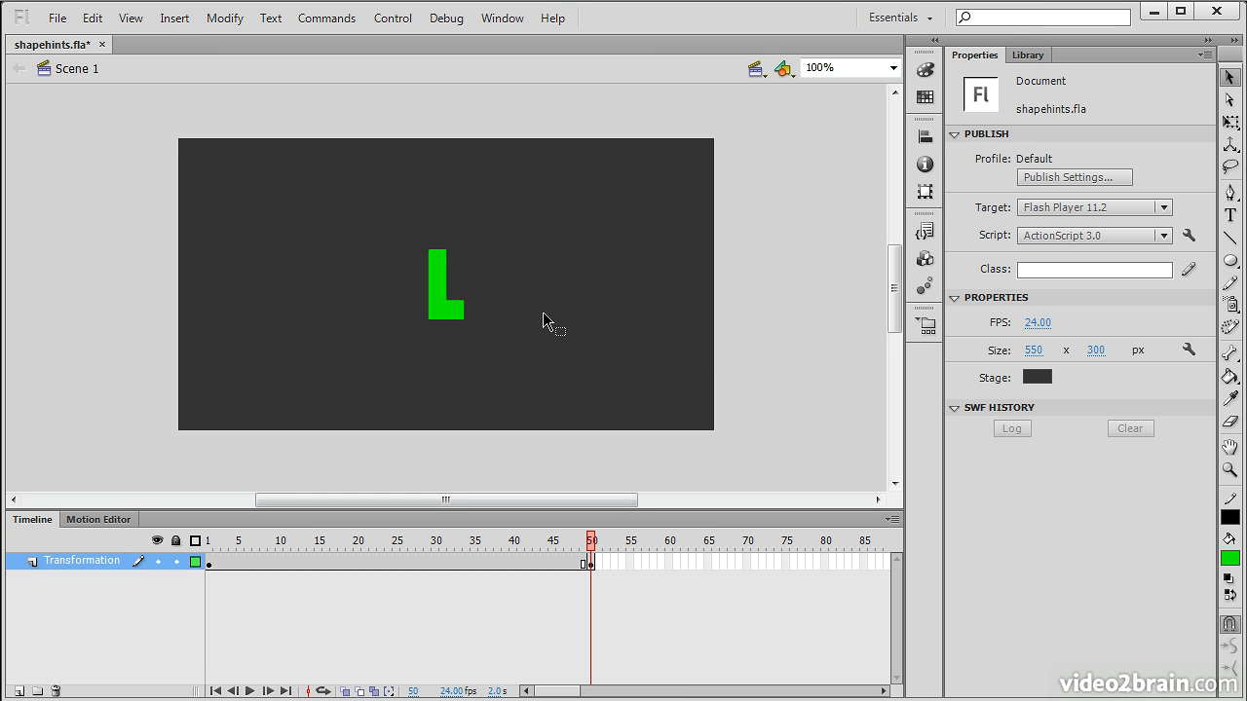
# Step: Create a shape tween on the Transformation layer between the keyframes at frames 1 and 50
pyautogui.click(379, 562)
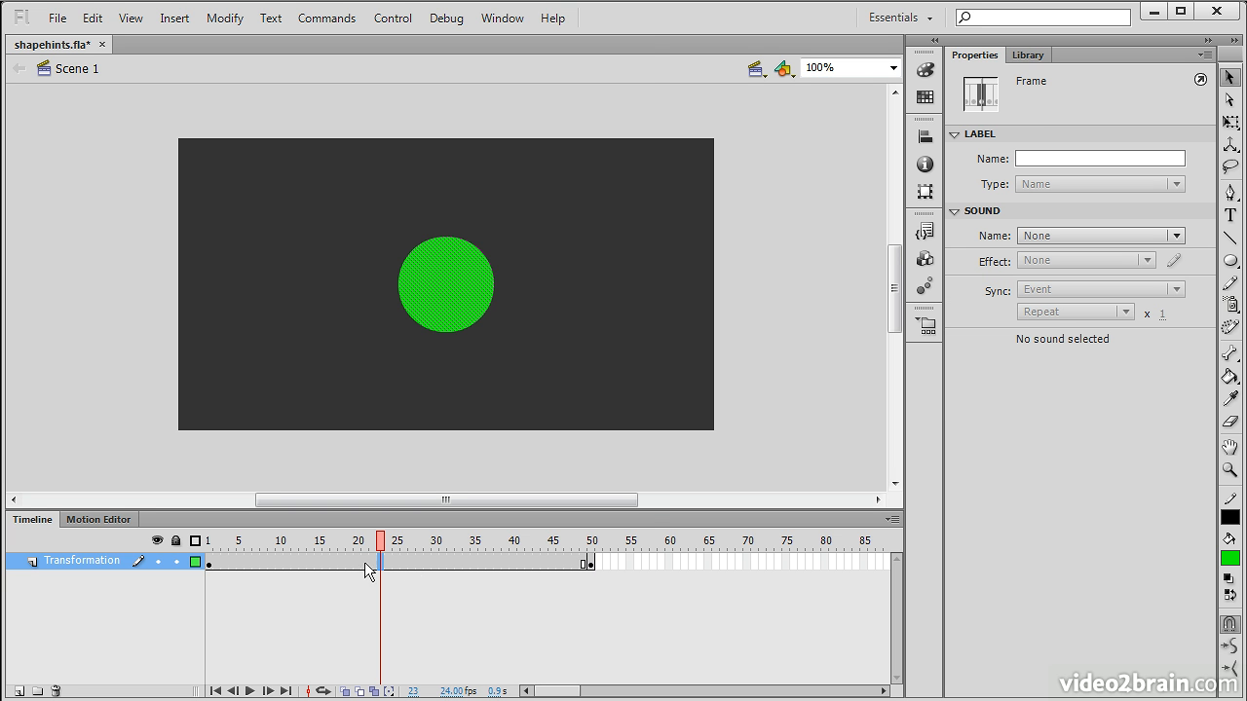
pyautogui.rightClick(391, 561)
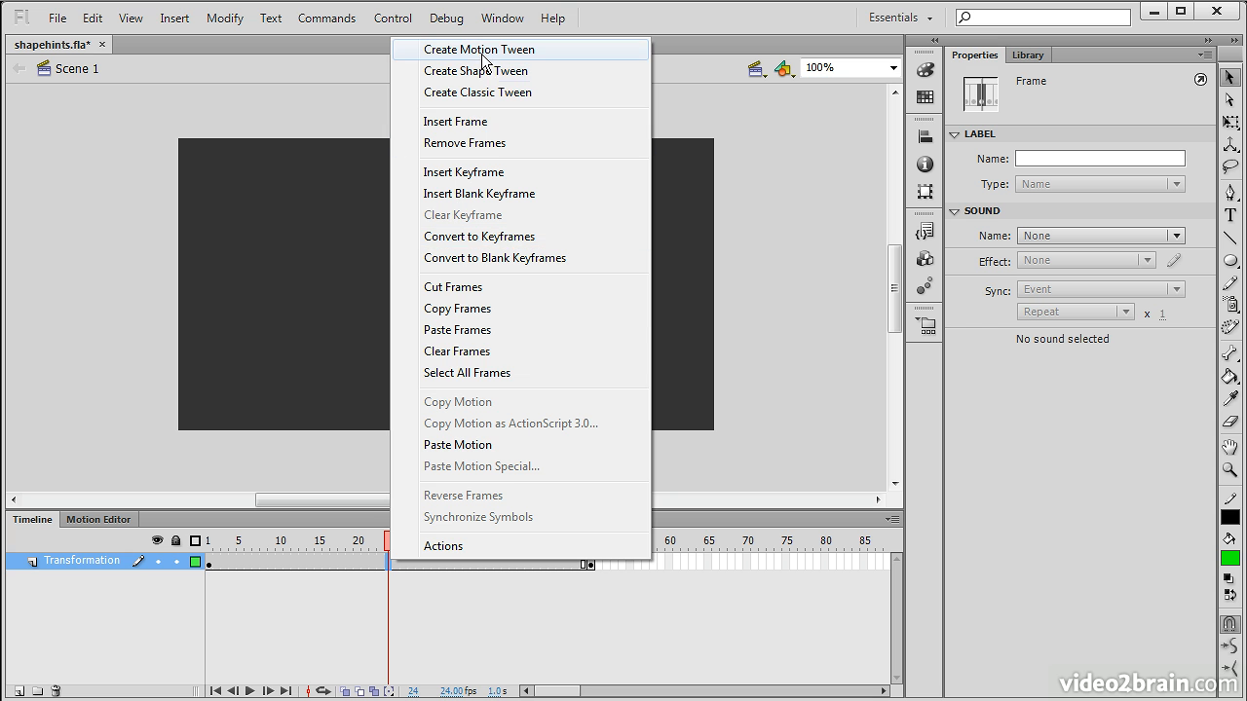
pyautogui.click(591, 72)
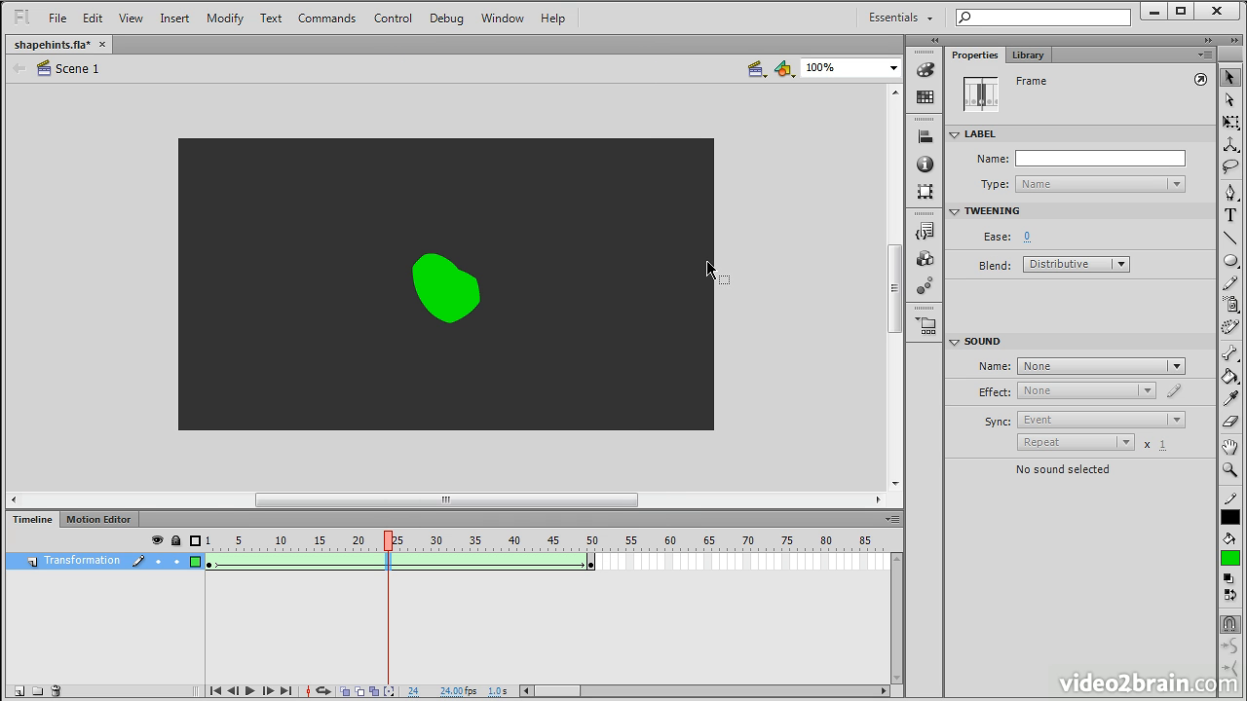
# Step: Scrub through the shape tween to examine the morph and return the playhead to frame 1
pyautogui.moveTo(381, 542); pyautogui.dragTo(100, 520)
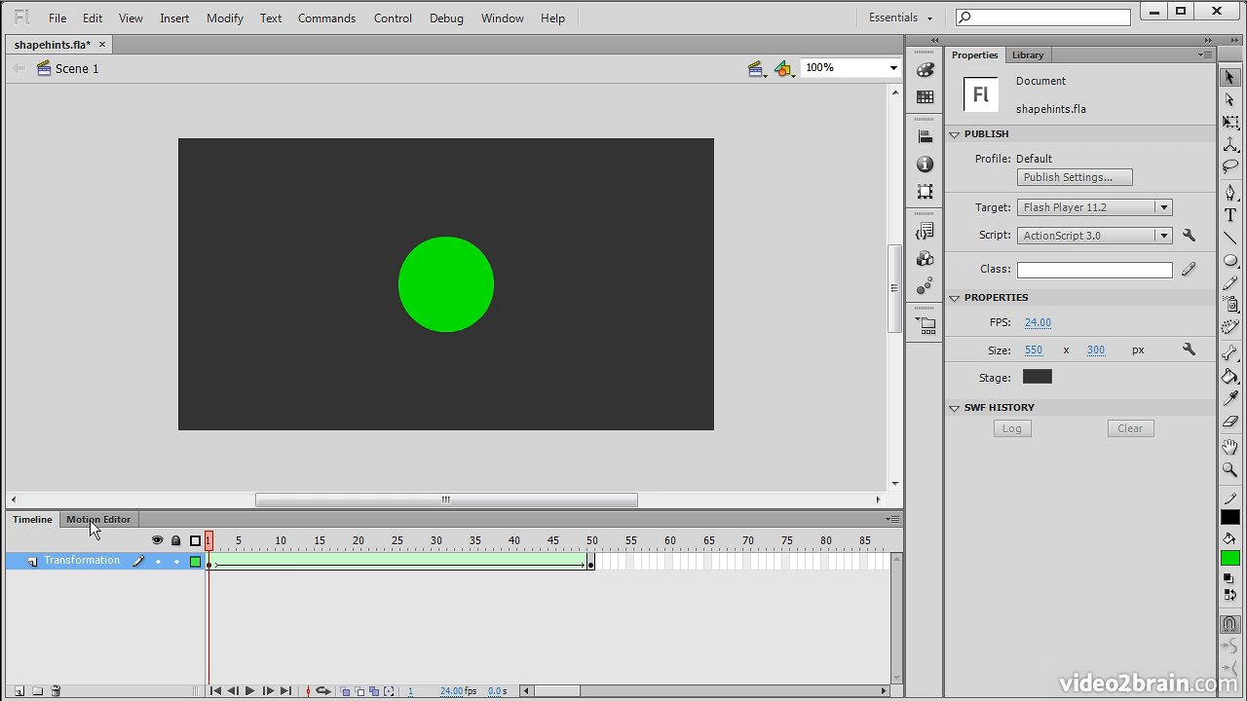
pyautogui.moveTo(213, 540)
pyautogui.mouseDown()
pyautogui.moveTo(650, 542)
pyautogui.moveTo(209, 543)
pyautogui.mouseUp()
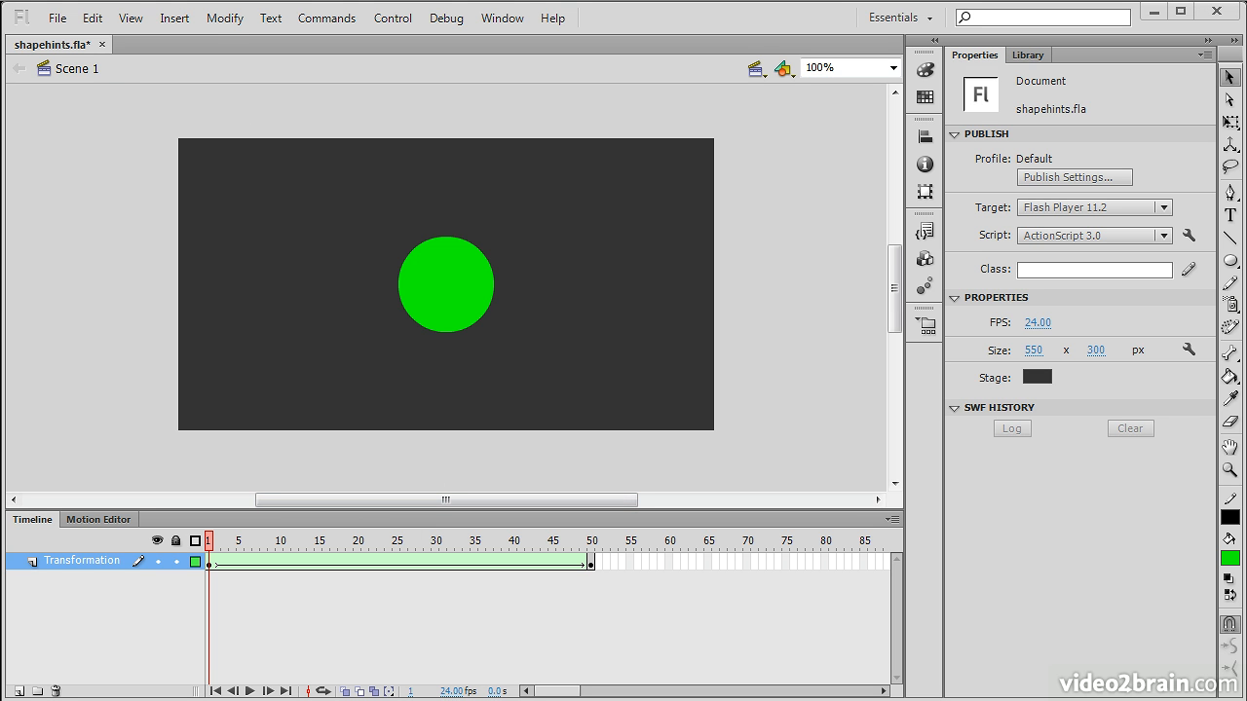
# Step: Add a shape hint to the circle in frame 1 and position it on the circle's top edge
pyautogui.click(222, 22)
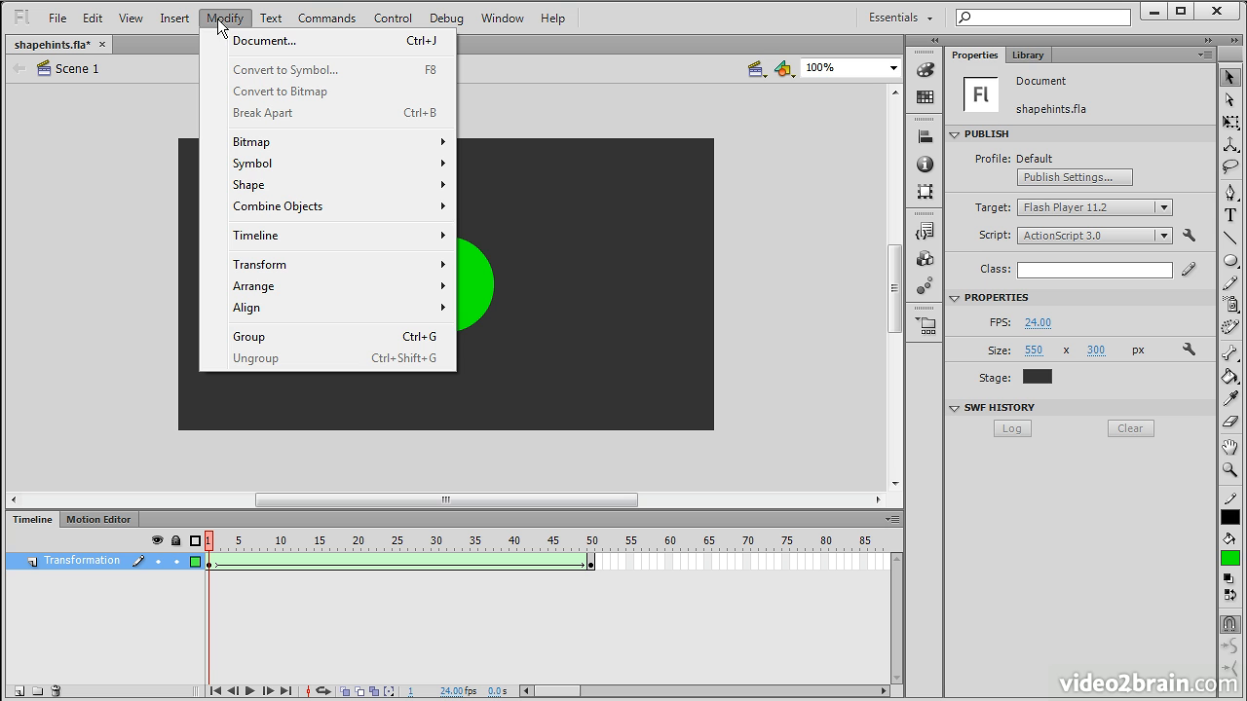
pyautogui.moveTo(292, 197)
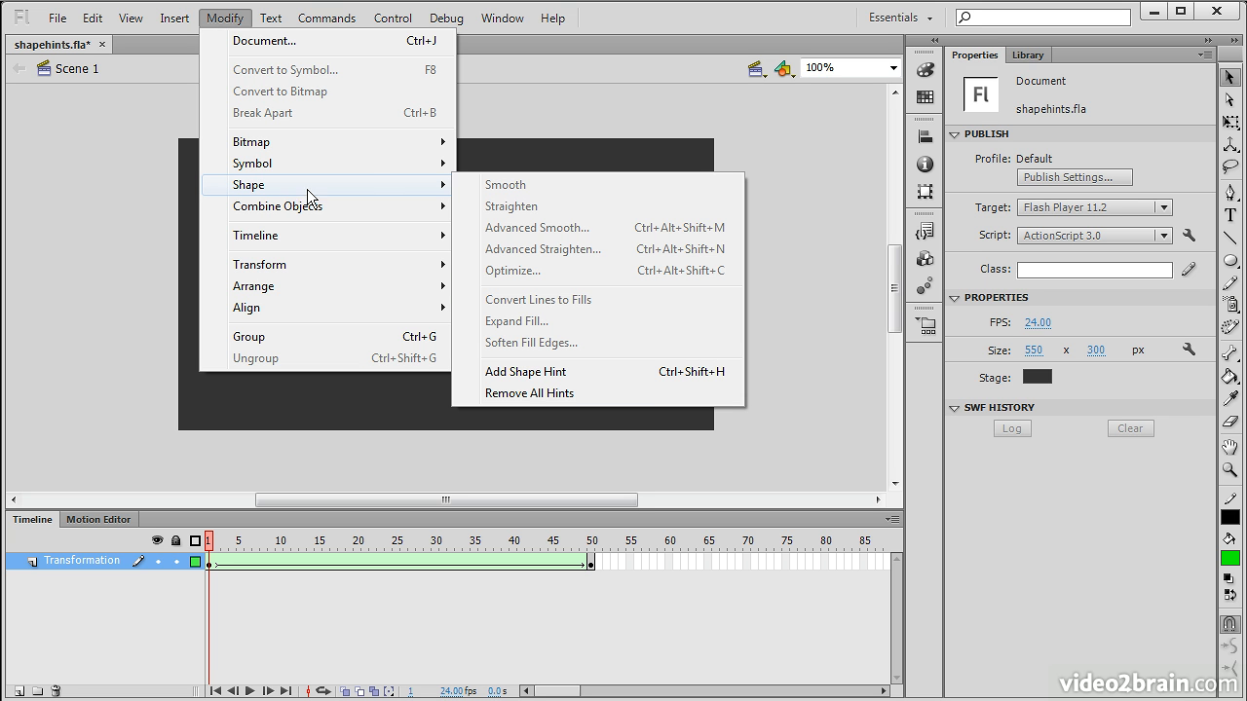
pyautogui.click(585, 372)
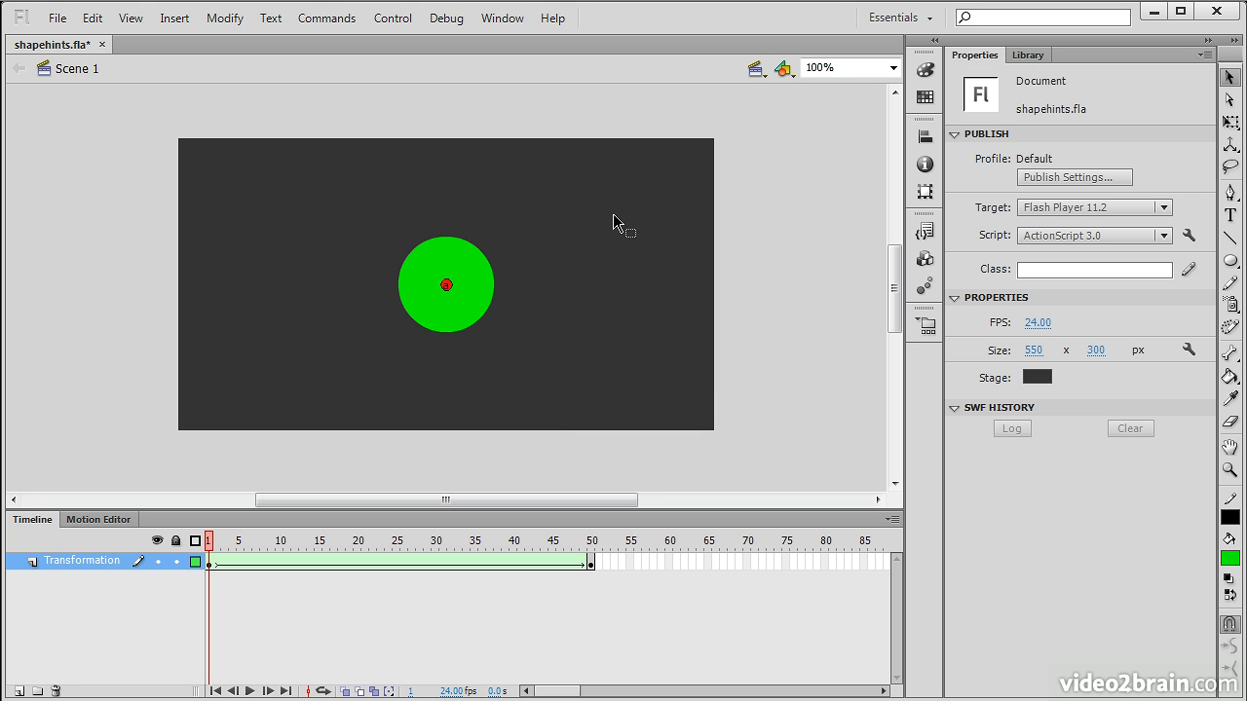
pyautogui.moveTo(555, 261); pyautogui.dragTo(554, 263)
pyautogui.moveTo(558, 267); pyautogui.dragTo(448, 238)
# Step: Place hint a on the upper-right corner of the L's stem in frame 50 and scrub through the tween
pyautogui.moveTo(357, 541); pyautogui.dragTo(590, 542)
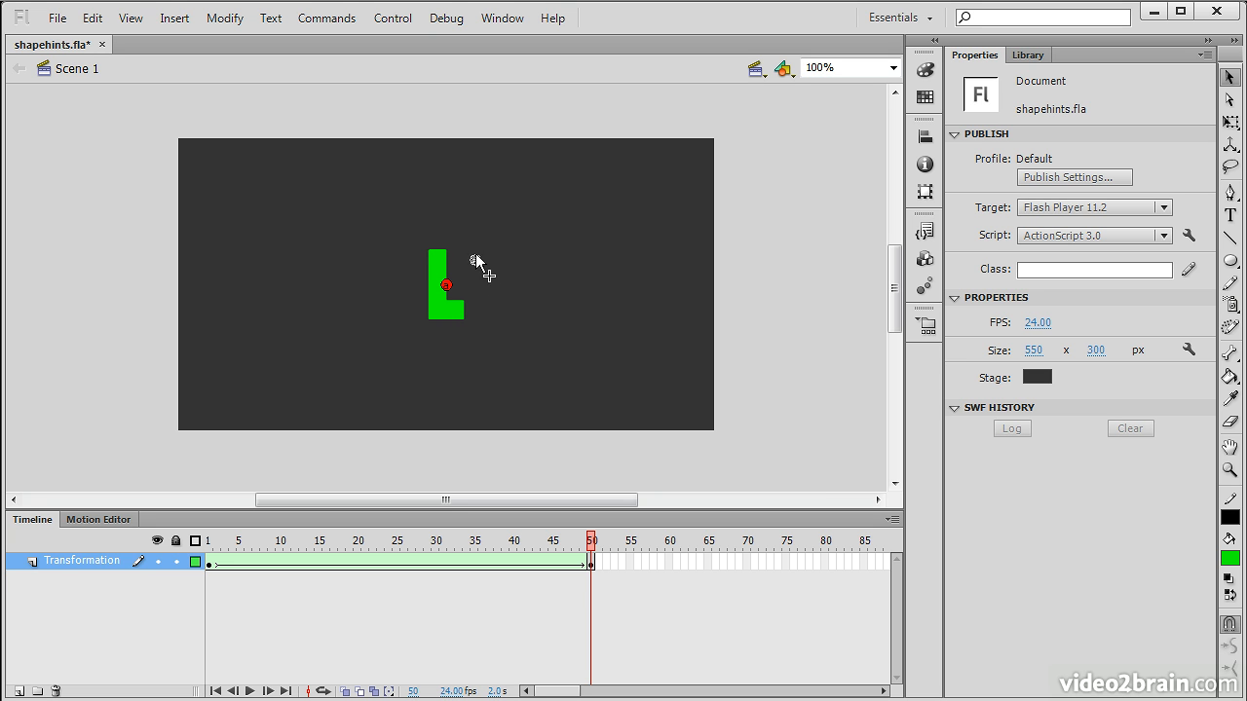
pyautogui.moveTo(438, 243); pyautogui.dragTo(445, 245)
pyautogui.moveTo(591, 537); pyautogui.dragTo(629, 534)
pyautogui.moveTo(628, 536); pyautogui.dragTo(671, 539)
# Step: Add a second and a third shape hint in frame 1, parking them to the right and left of the circle
pyautogui.click(224, 23)
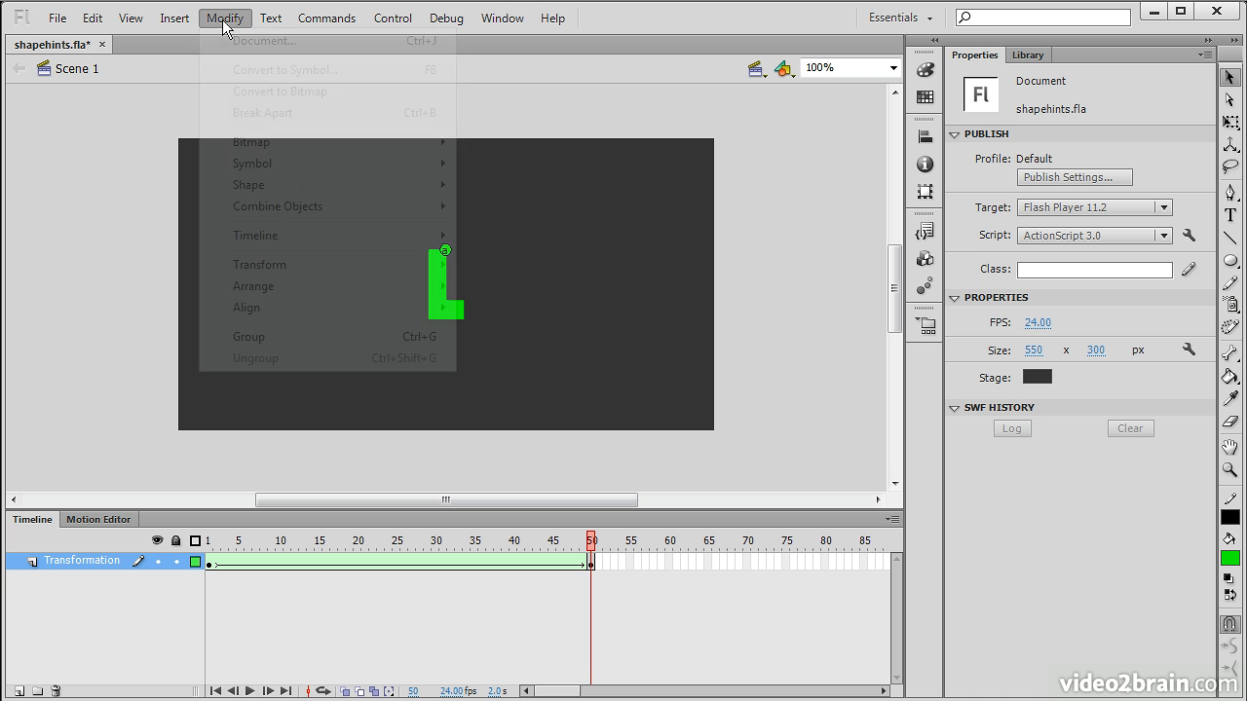
pyautogui.moveTo(301, 185)
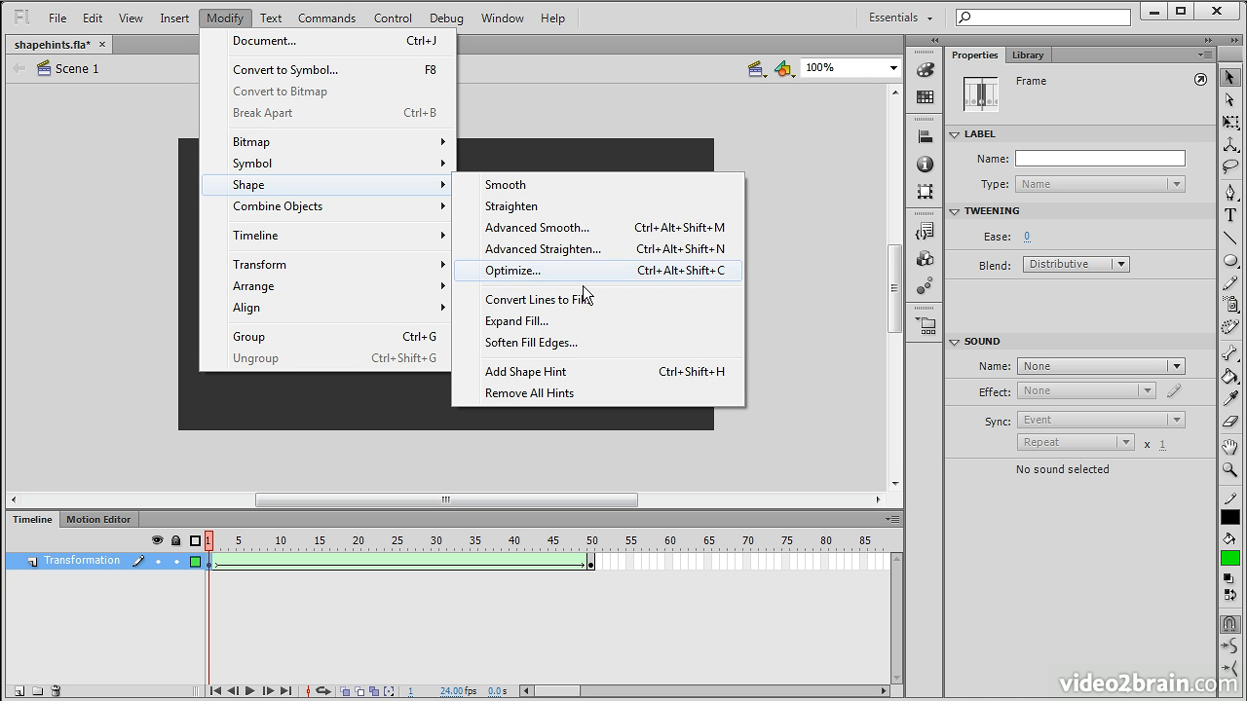
pyautogui.click(563, 374)
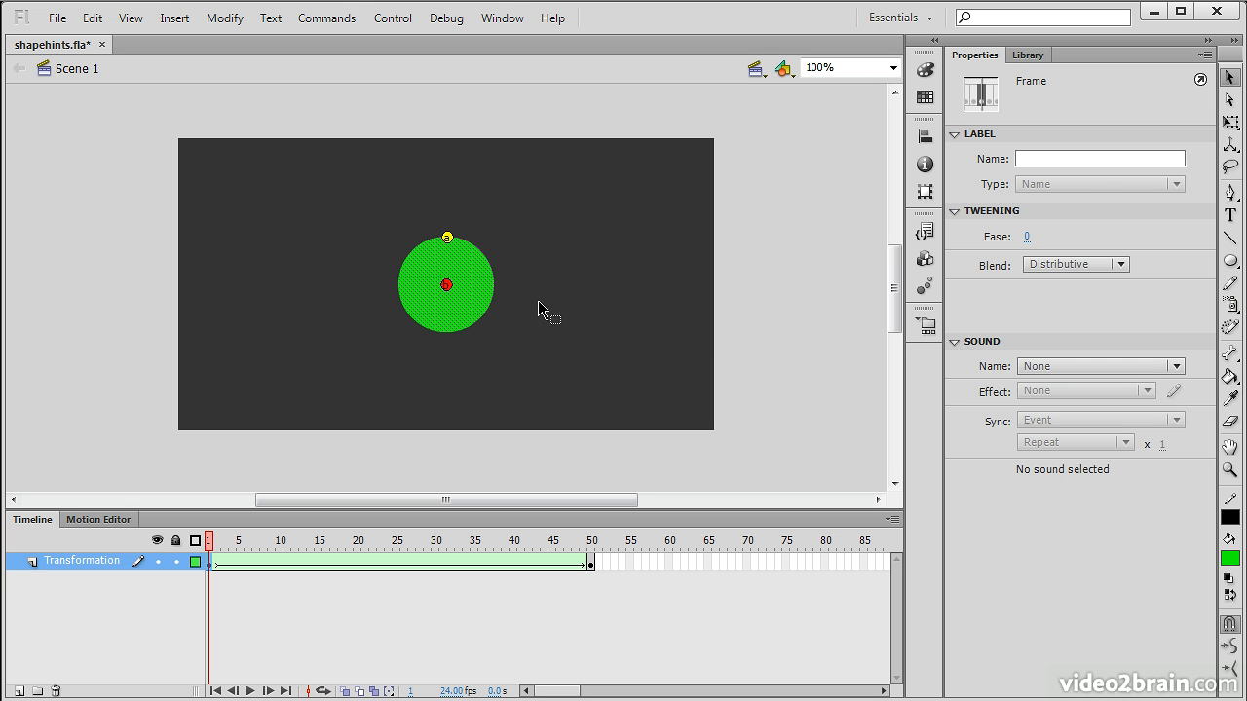
pyautogui.moveTo(554, 297); pyautogui.dragTo(554, 299)
pyautogui.click(224, 18)
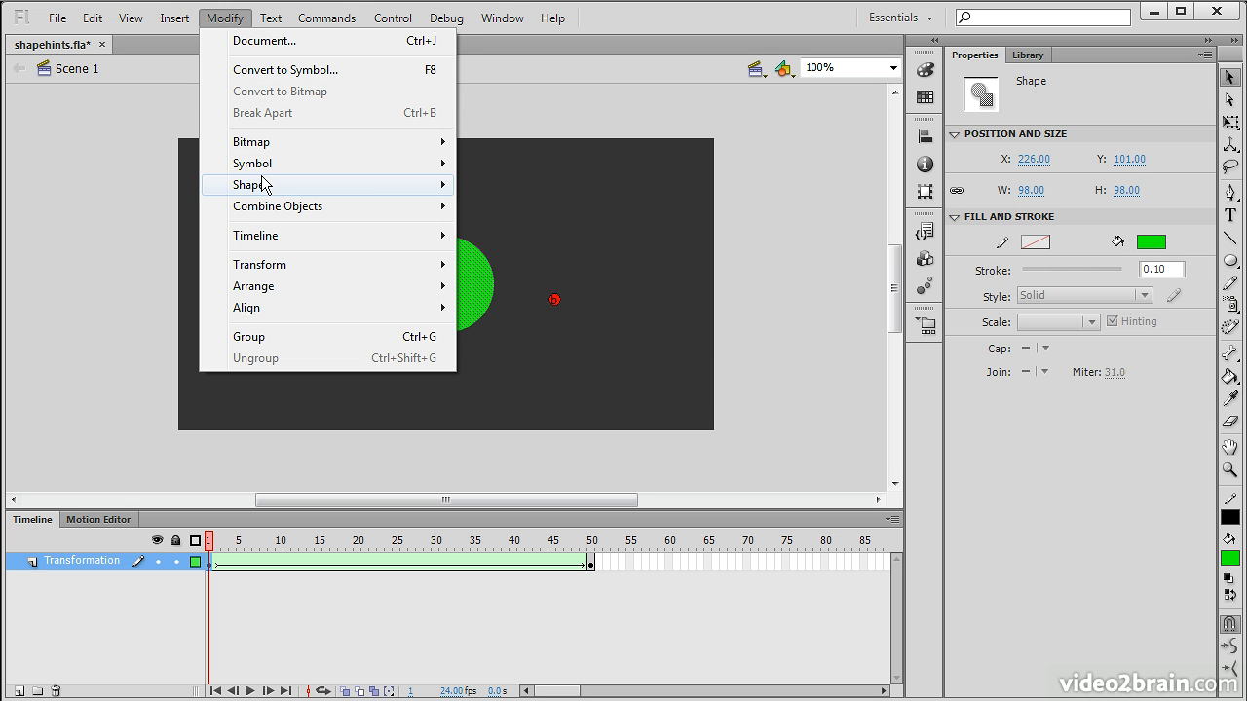
pyautogui.moveTo(265, 185)
pyautogui.click(549, 372)
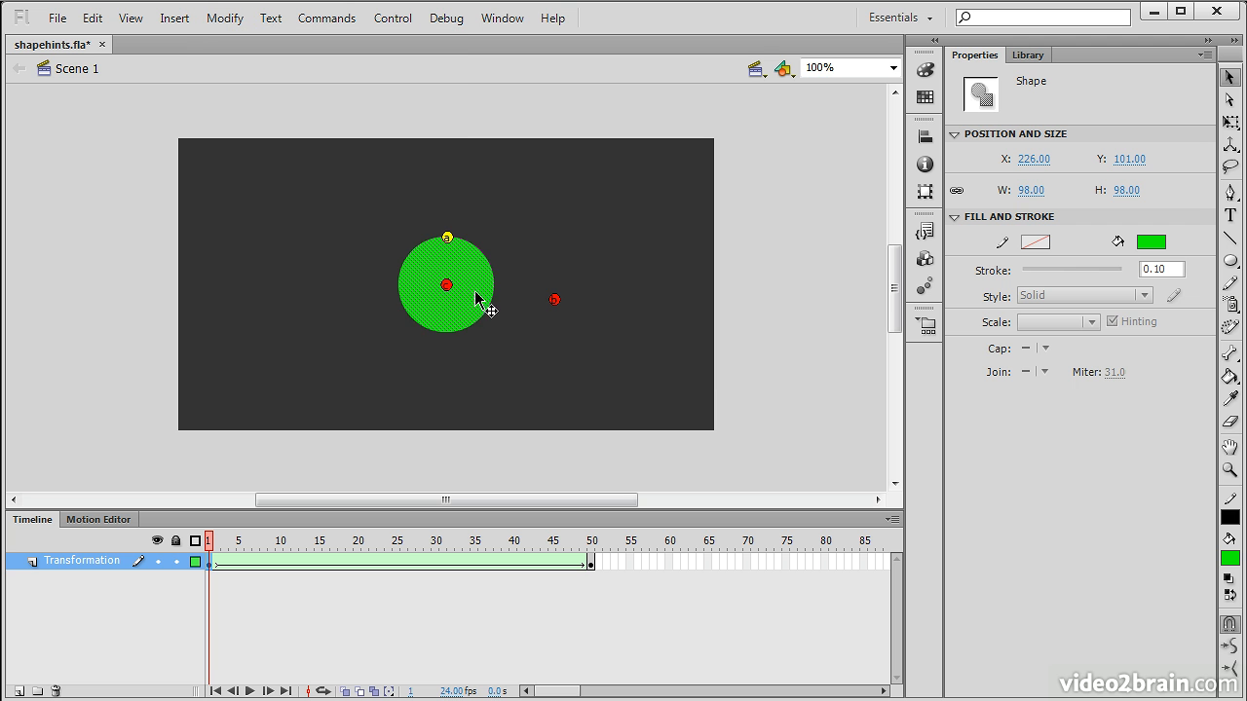
pyautogui.moveTo(448, 285); pyautogui.dragTo(337, 290)
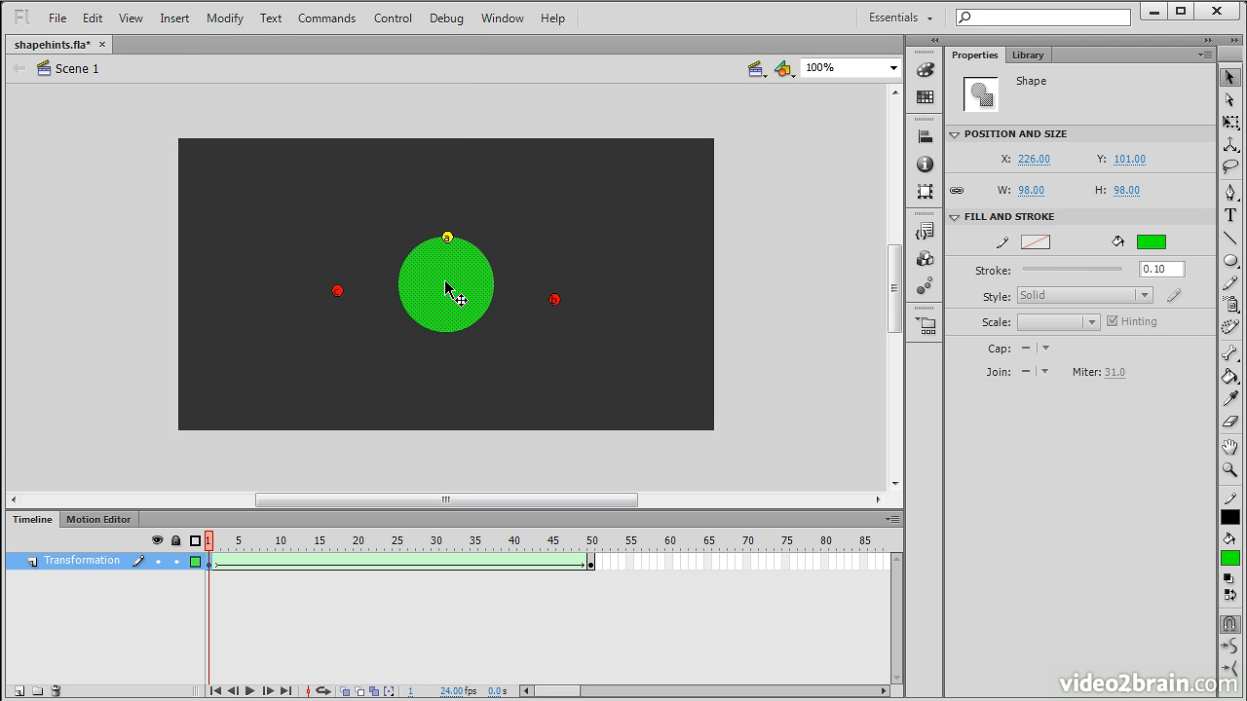
# Step: Add a fourth and a fifth shape hint in frame 1, parking them below and to the upper right of the circle
pyautogui.click(224, 17)
pyautogui.moveTo(277, 187)
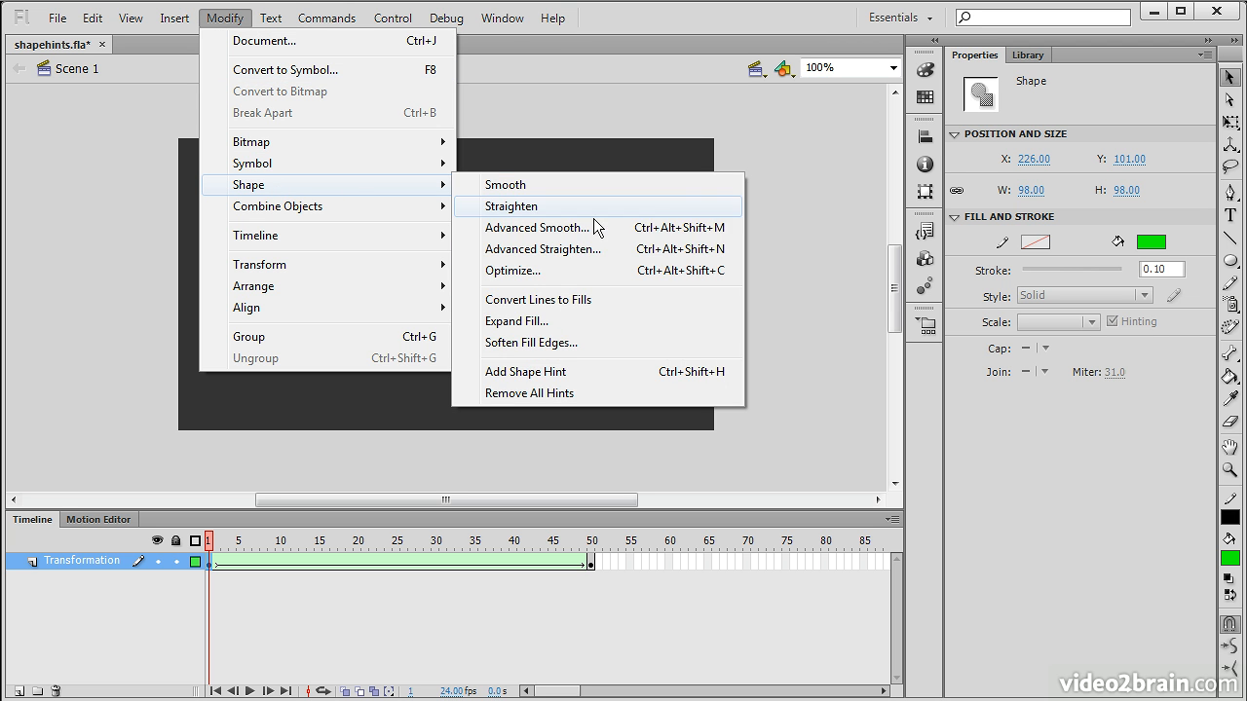
pyautogui.click(550, 368)
pyautogui.moveTo(447, 285); pyautogui.dragTo(443, 355)
pyautogui.click(224, 18)
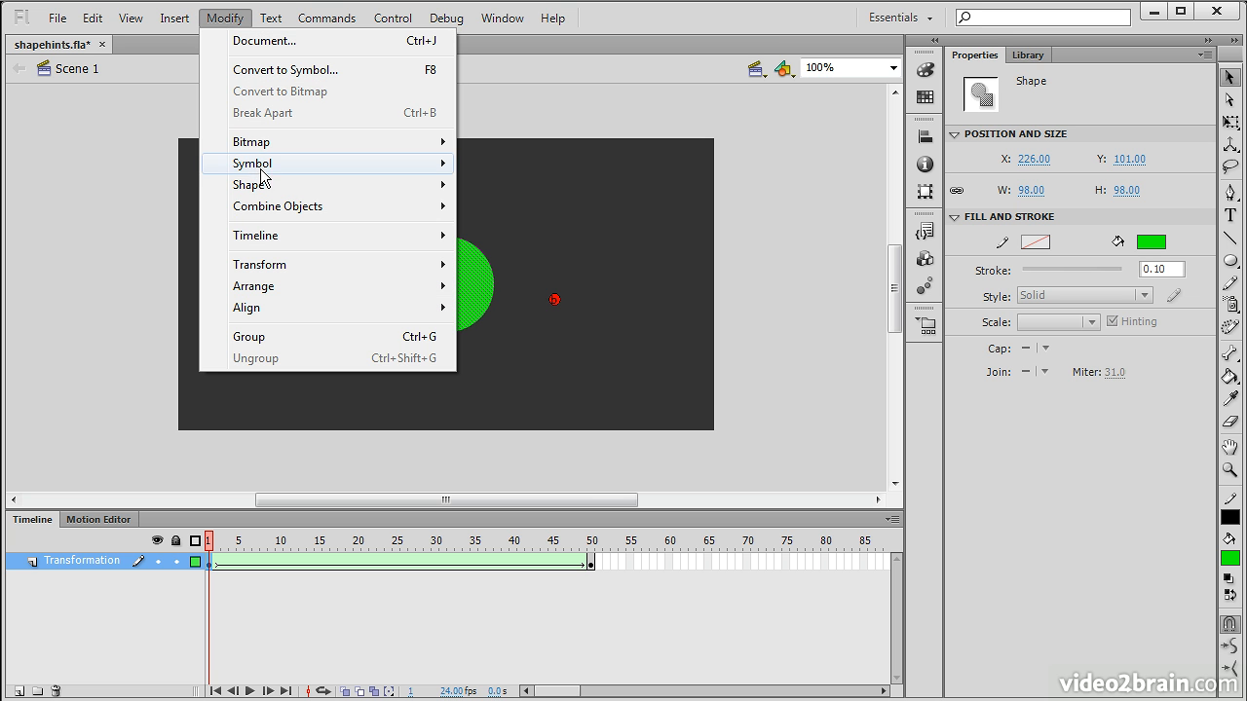
pyautogui.moveTo(255, 185)
pyautogui.click(526, 371)
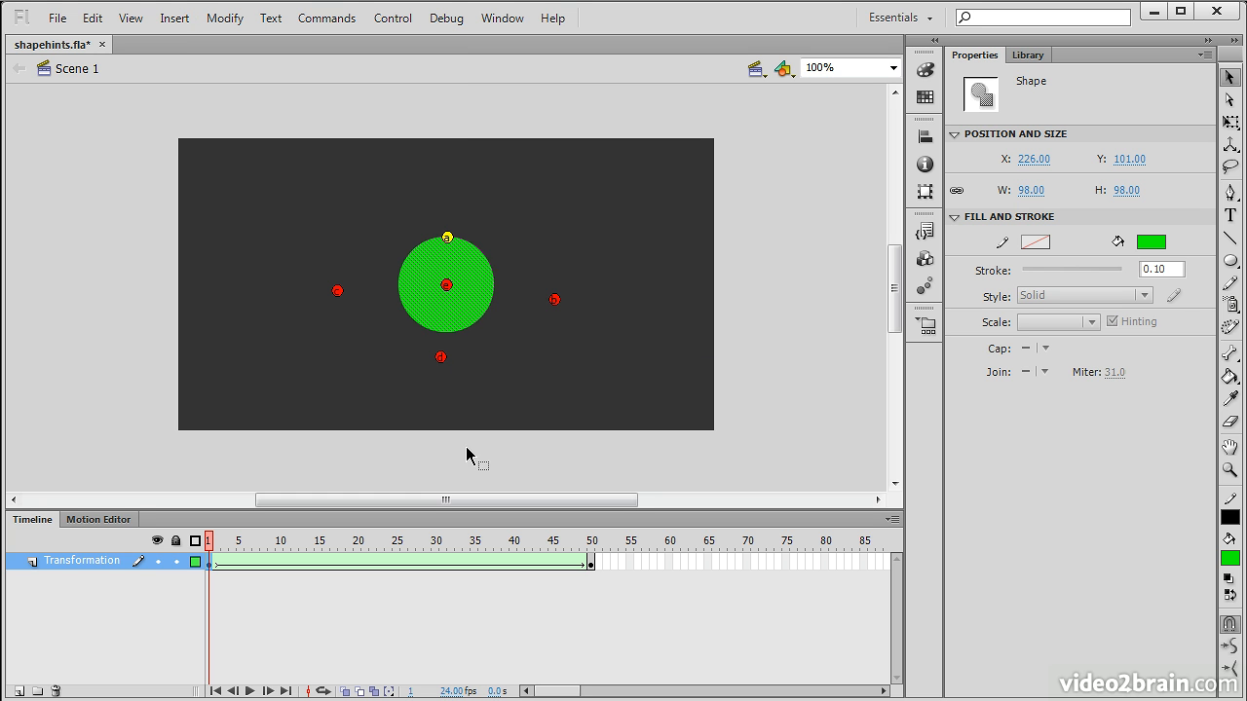
pyautogui.moveTo(447, 285); pyautogui.dragTo(525, 244)
# Step: In frame 50, place hint b on the L's inner corner, c at its bottom right, d at its bottom left and e at its top left
pyautogui.moveTo(224, 543); pyautogui.dragTo(591, 565)
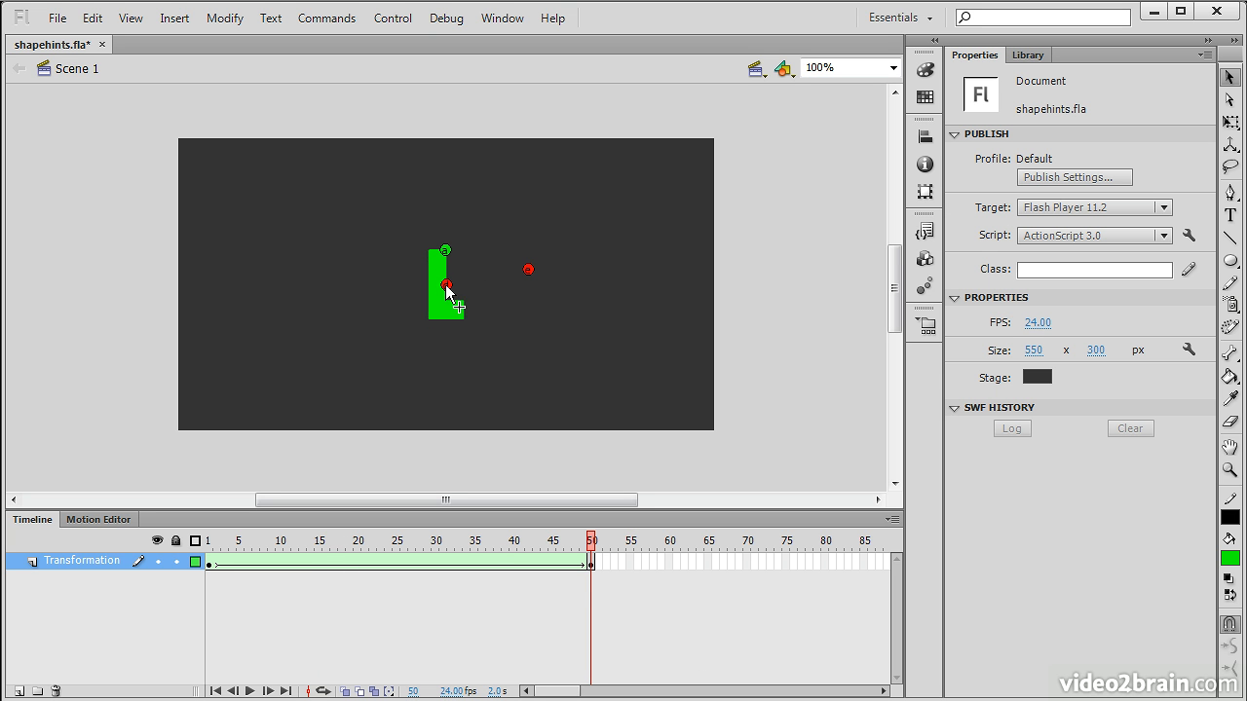
pyautogui.moveTo(446, 286); pyautogui.dragTo(638, 348)
pyautogui.hotkey('ctrl', 'z')
pyautogui.moveTo(567, 352); pyautogui.dragTo(464, 318)
pyautogui.moveTo(556, 305); pyautogui.dragTo(428, 320)
pyautogui.moveTo(531, 270); pyautogui.dragTo(429, 250)
# Step: In frame 1, arrange hints b to e clockwise from hint a around the circle's edge, and scrub through the tween to frame 50
pyautogui.moveTo(590, 541); pyautogui.dragTo(157, 465)
pyautogui.moveTo(552, 300); pyautogui.dragTo(486, 258)
pyautogui.moveTo(212, 541); pyautogui.dragTo(123, 482)
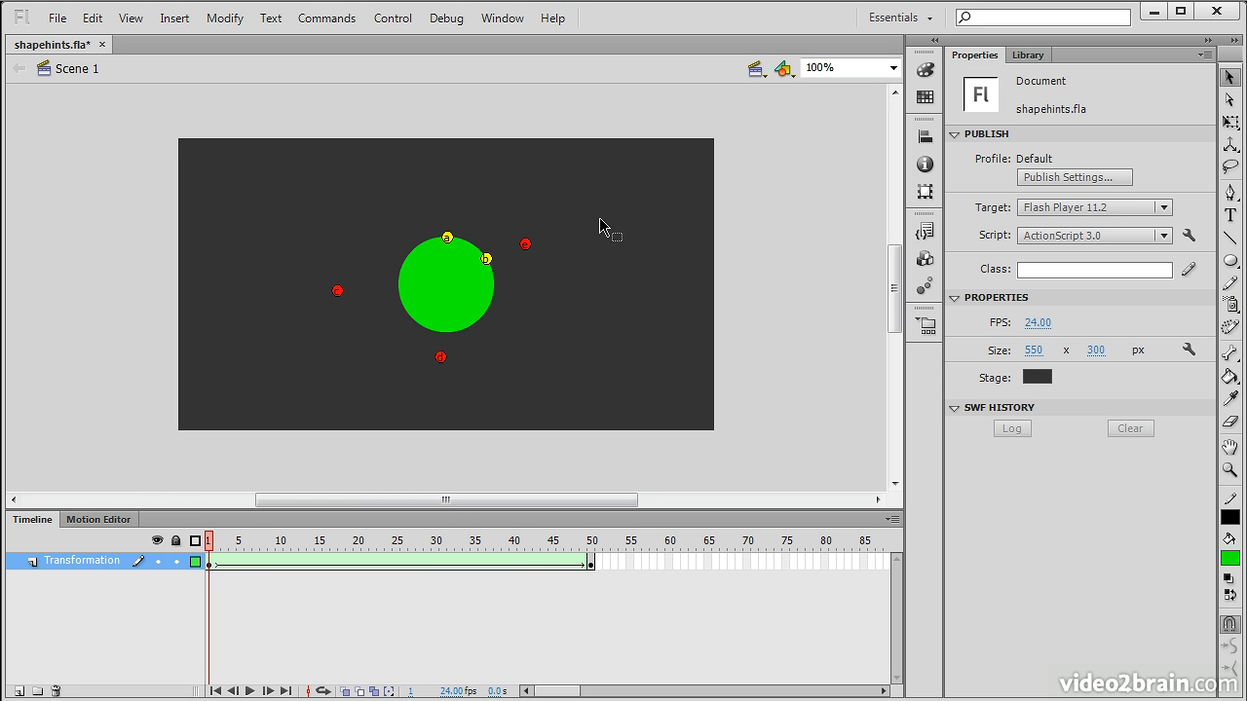
pyautogui.moveTo(474, 327); pyautogui.dragTo(420, 325)
pyautogui.moveTo(525, 245); pyautogui.dragTo(402, 265)
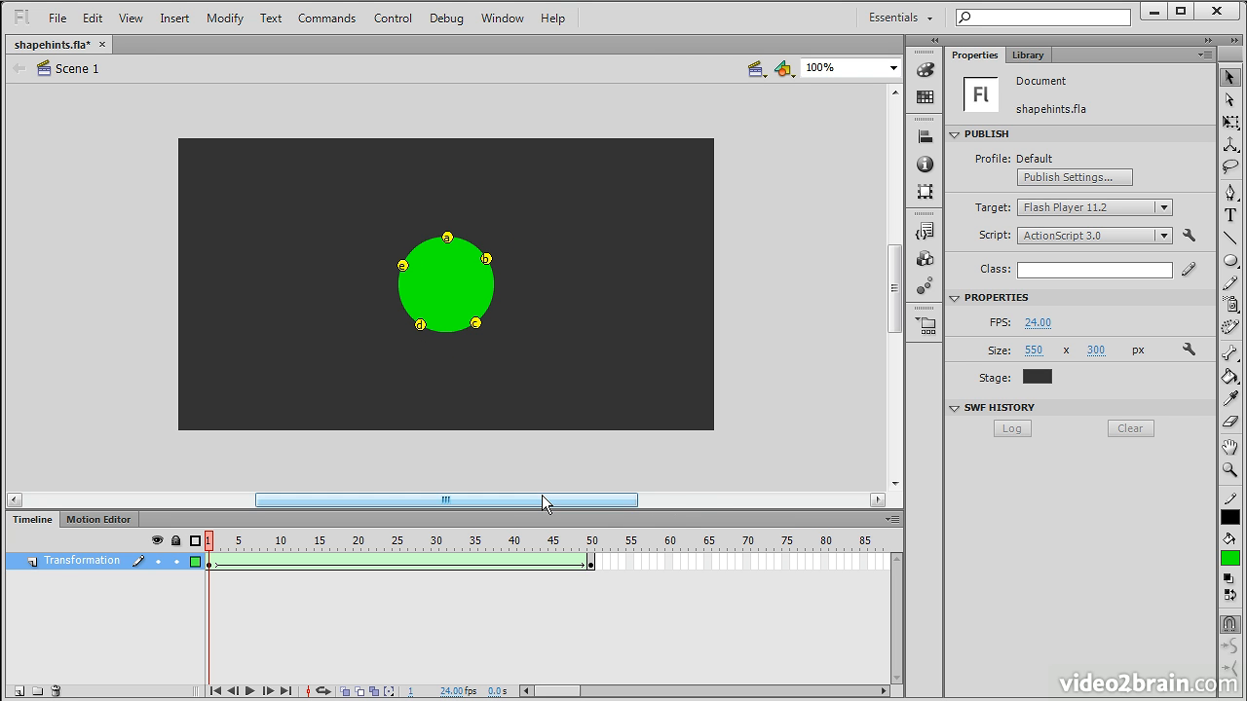
pyautogui.moveTo(204, 542); pyautogui.dragTo(591, 526)
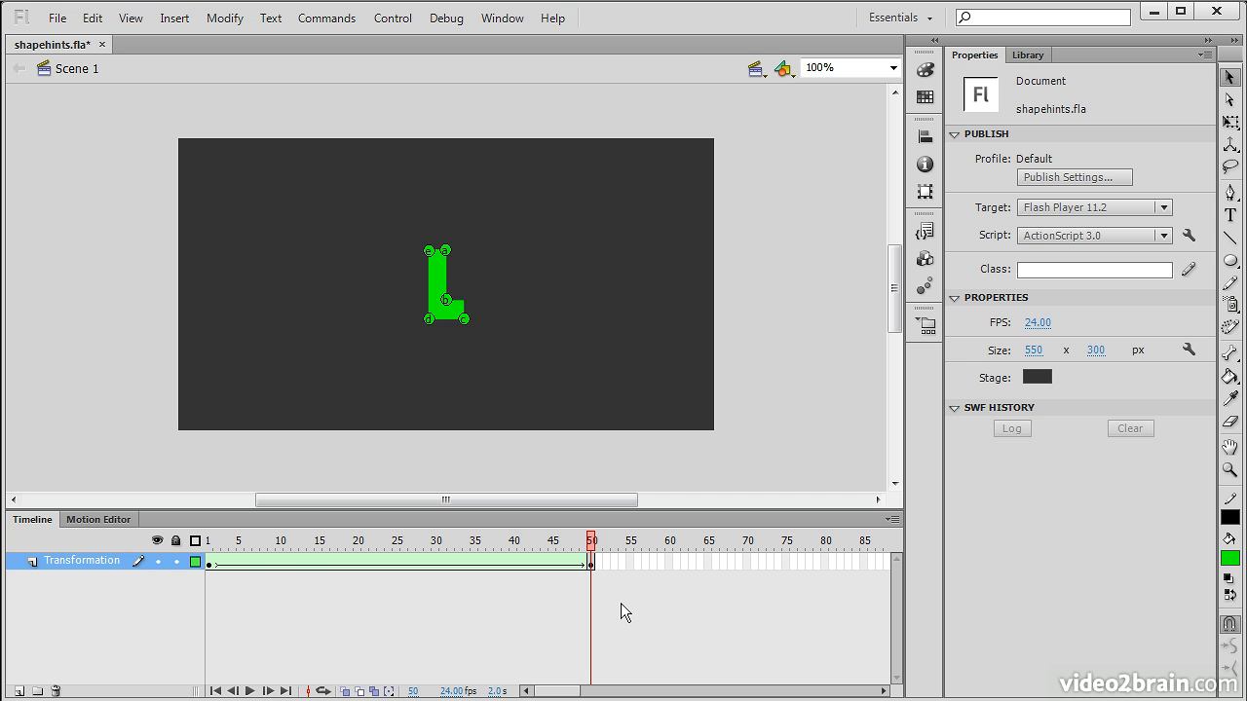
pyautogui.moveTo(590, 541)
pyautogui.mouseDown()
pyautogui.moveTo(216, 538)
pyautogui.moveTo(591, 536)
pyautogui.mouseUp()
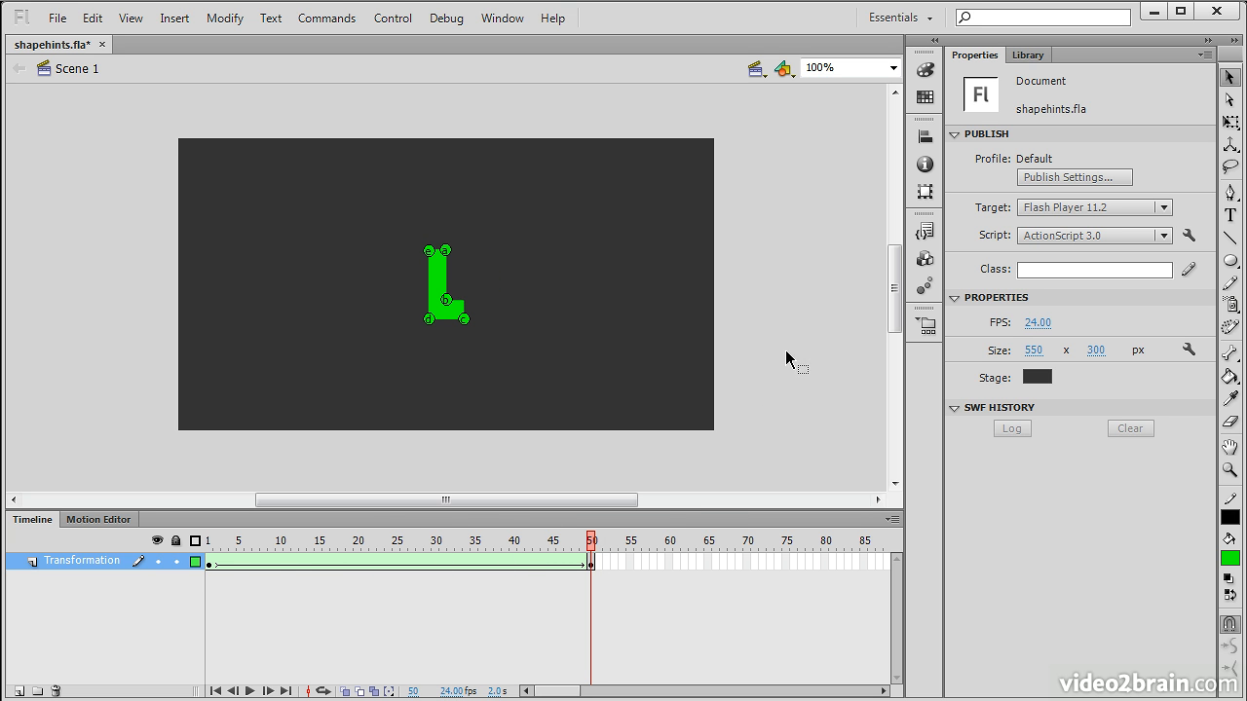